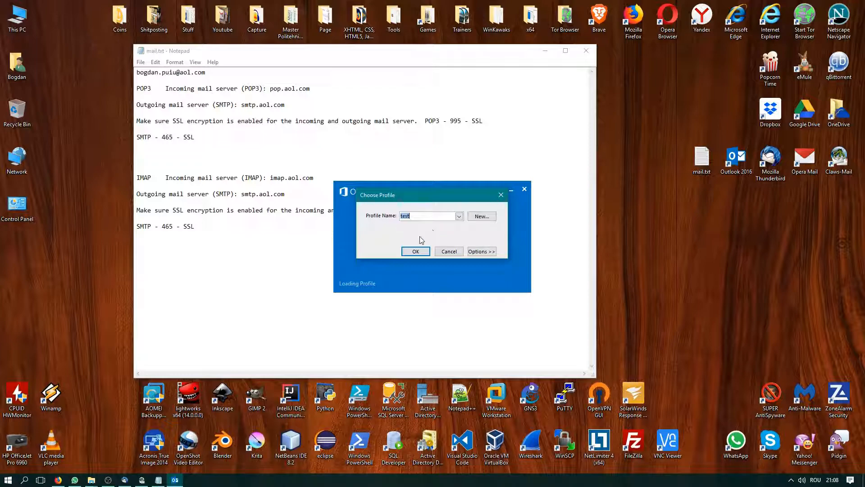
Open Outlook with the 'test' profile and choose manual POP or IMAP account setup
left_click(415, 251)
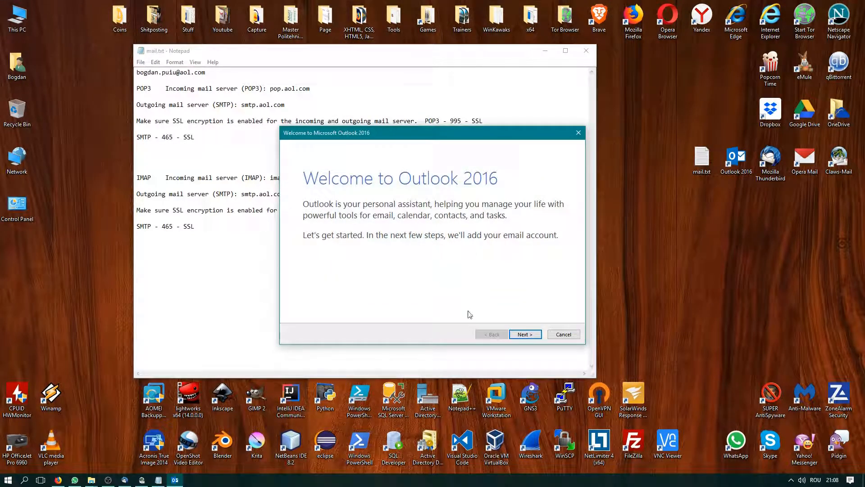
left_click(525, 332)
left_click(525, 333)
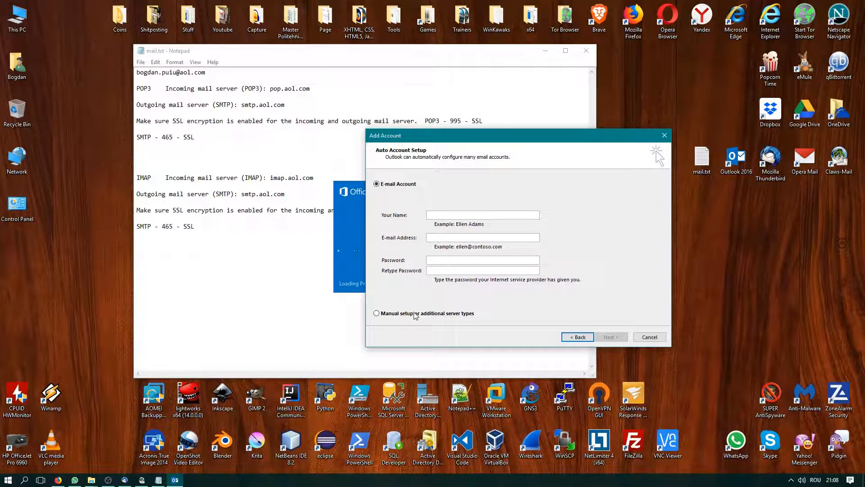
left_click(415, 314)
left_click(608, 338)
left_click(401, 204)
left_click(611, 338)
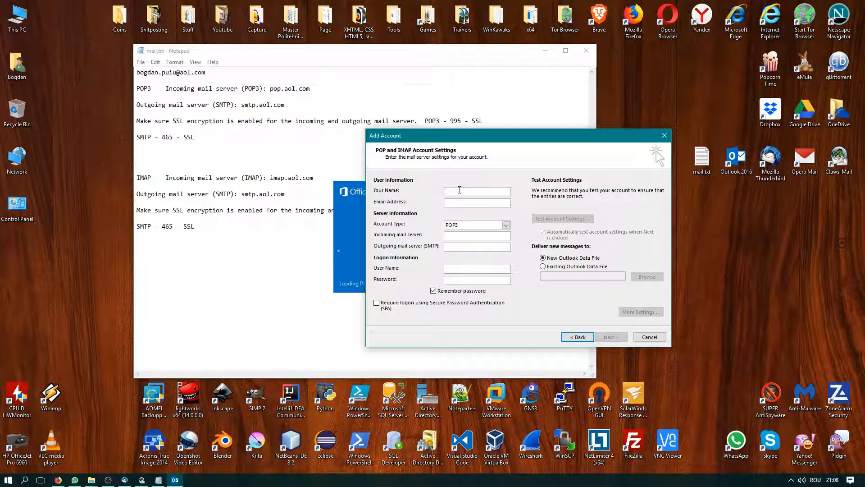
Enter display name 'test', paste the AOL address from the notes, and set account type to IMAP
type("test")
left_click_drag(302, 77, 126, 76)
key("ctrl+c")
left_click(614, 158)
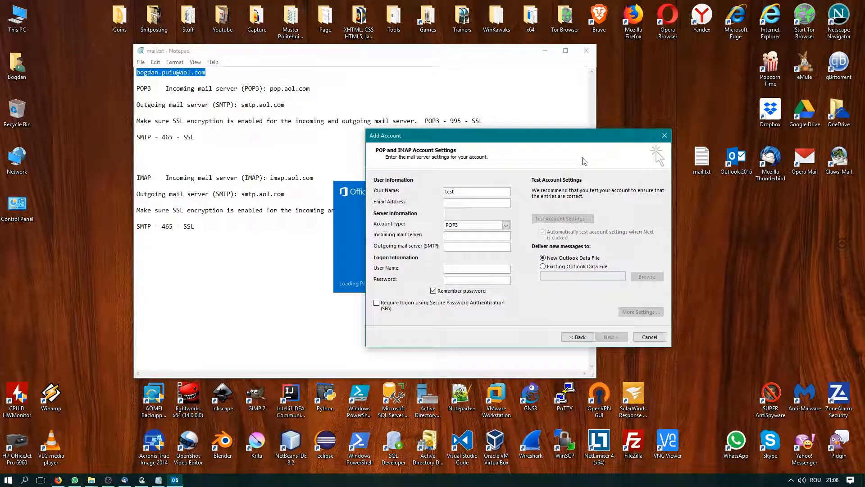
key("ctrl+v")
left_click(507, 225)
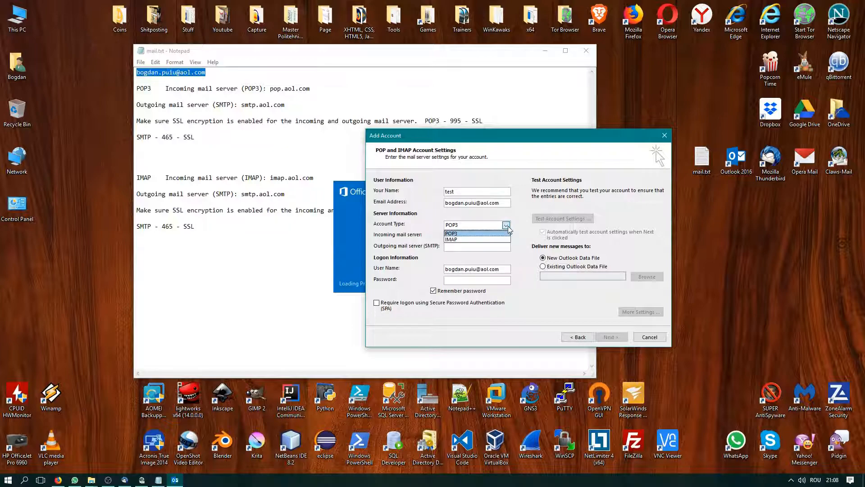
left_click(485, 239)
Paste imap.aol.com from the notes as the incoming mail server
left_click_drag(475, 139, 602, 140)
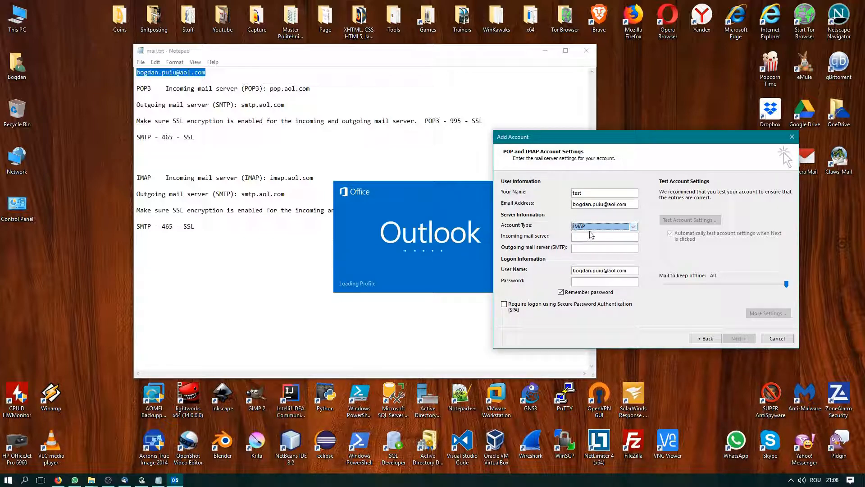
left_click_drag(315, 178, 272, 177)
key("ctrl+c")
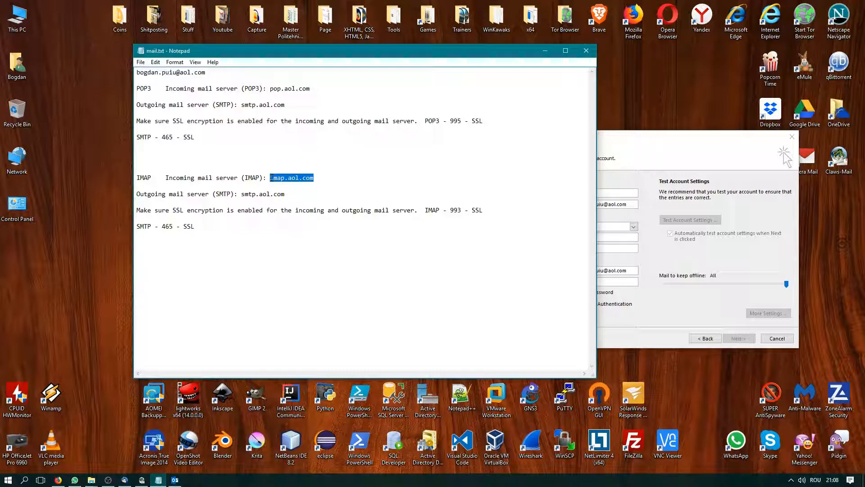
left_click(644, 257)
left_click(592, 237)
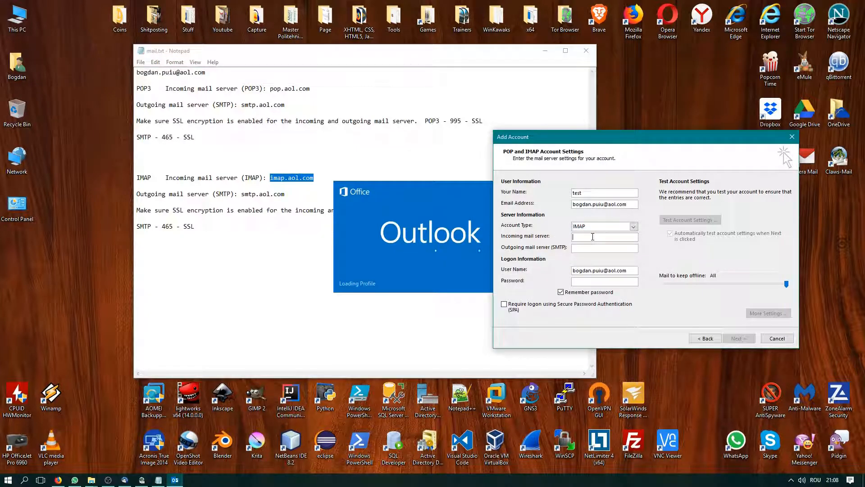
key("ctrl+v")
Set smtp.aol.com as the outgoing mail server and enter the account password
left_click(242, 231)
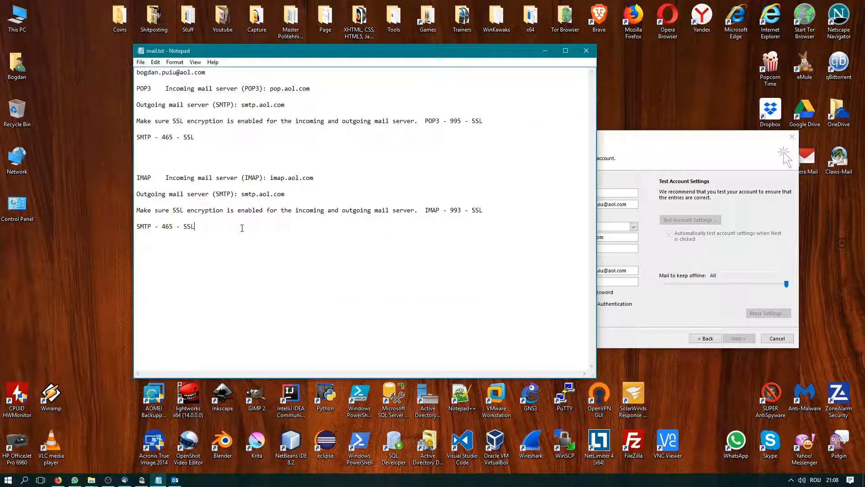
mouse_move(244, 194)
left_mouse_down()
mouse_move(284, 195)
mouse_move(245, 197)
left_mouse_up()
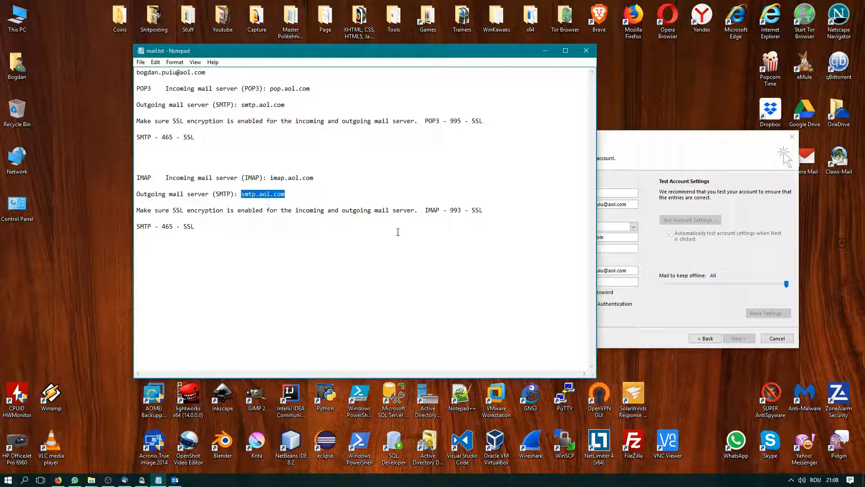
left_click(631, 291)
key("ctrl+v")
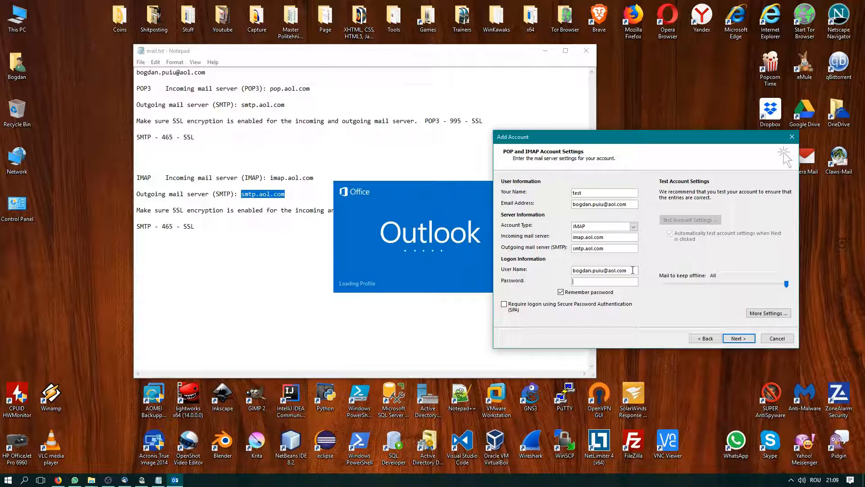
left_click_drag(632, 270, 557, 271)
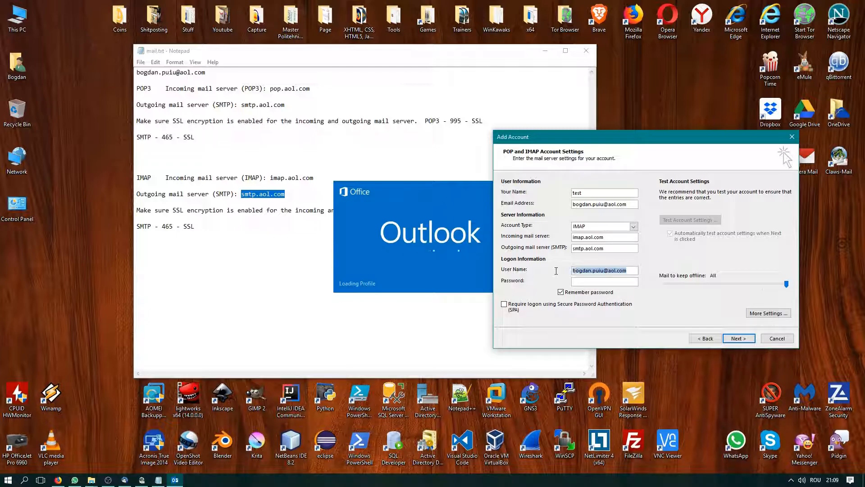
left_click(605, 282)
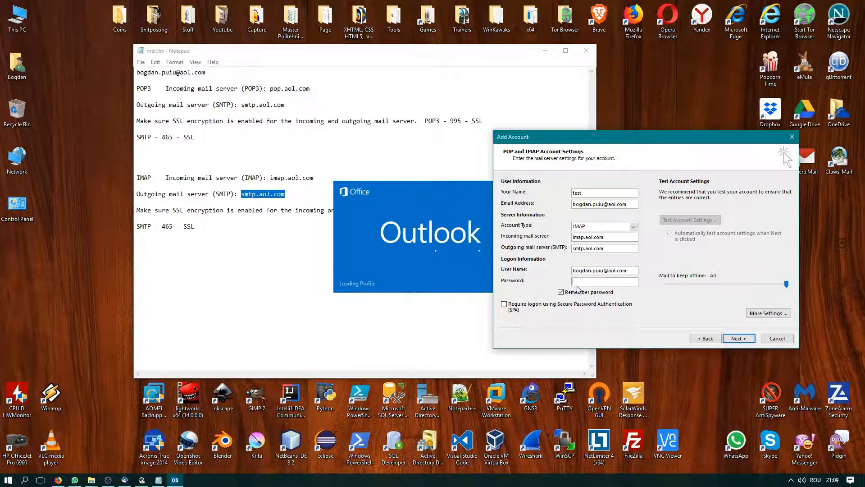
type("****")
In More Settings' Advanced options, set incoming IMAP encryption to SSL on port 993
left_click(765, 314)
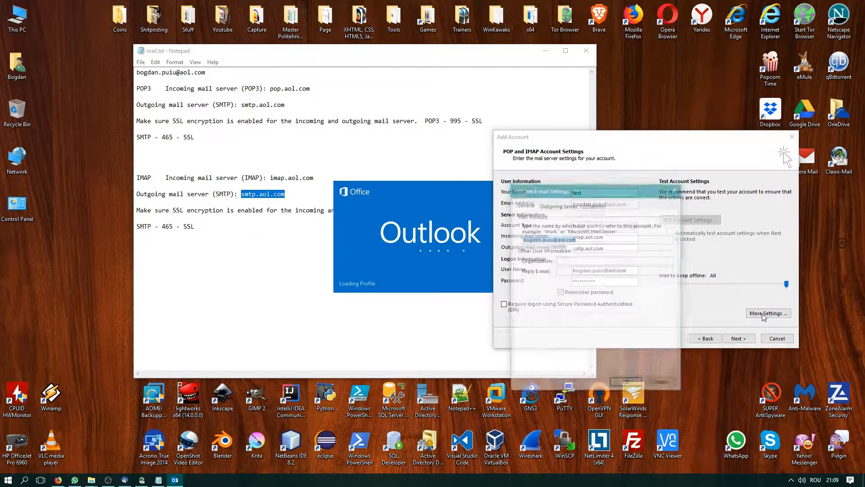
left_click(557, 202)
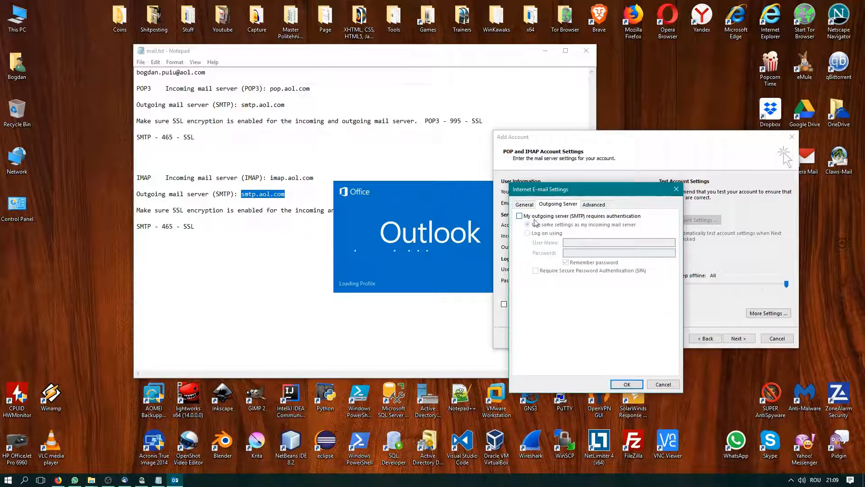
left_click(594, 204)
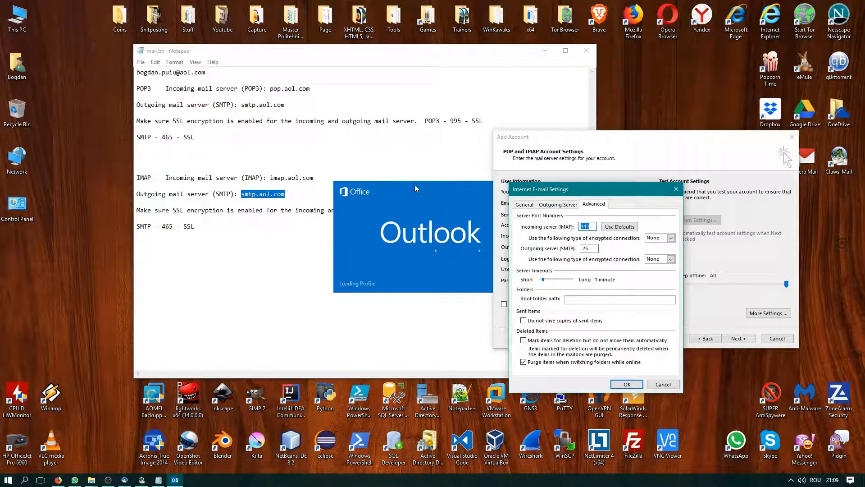
left_click_drag(415, 54, 344, 41)
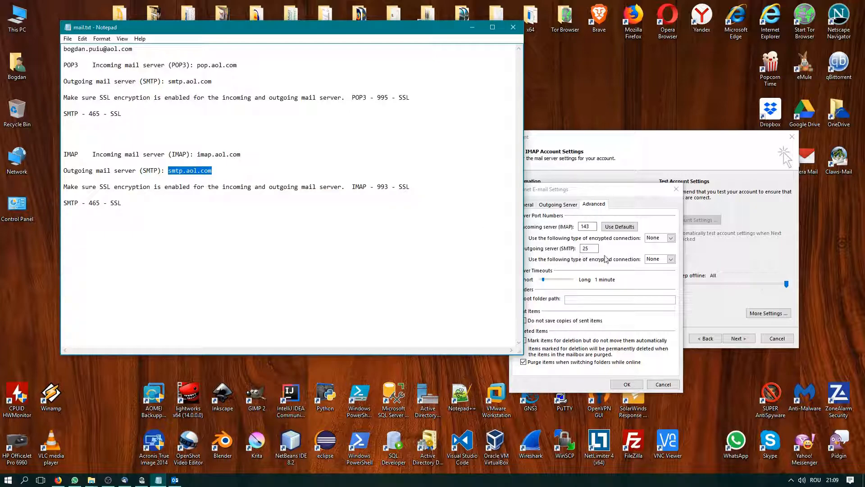
left_click(670, 238)
left_click(662, 255)
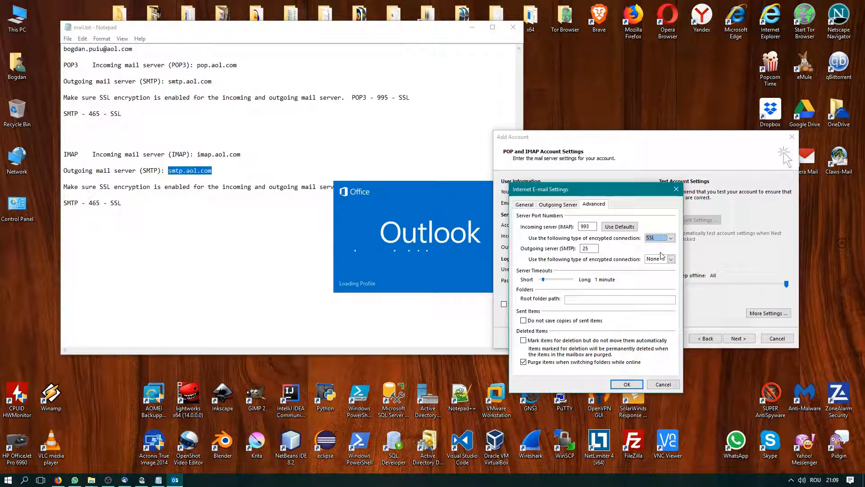
left_click(590, 227)
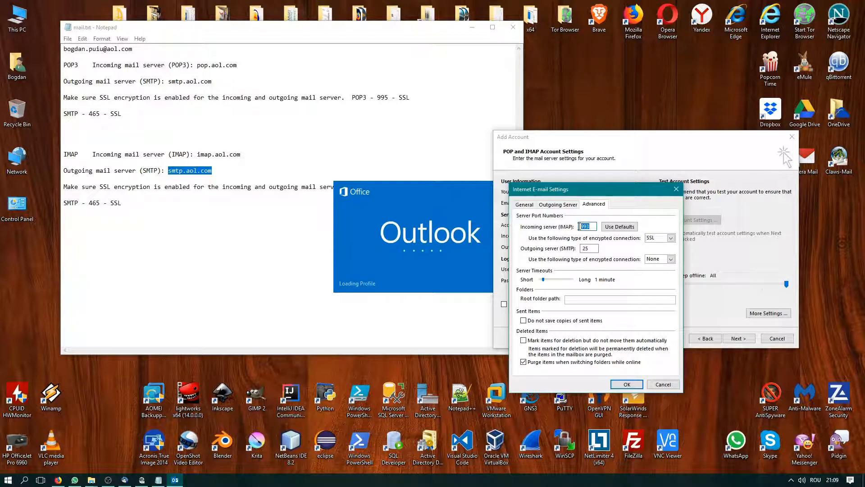
Set outgoing SMTP to SSL on port 465 and require outgoing server authentication
left_click(296, 153)
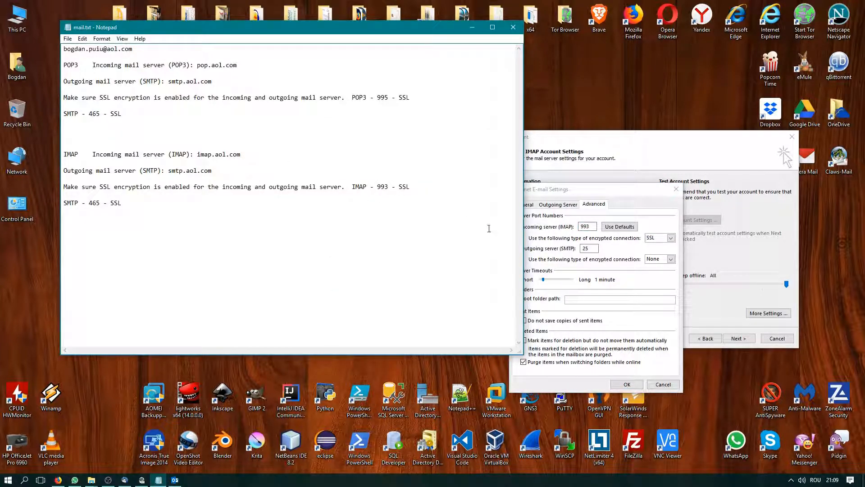
left_click(562, 259)
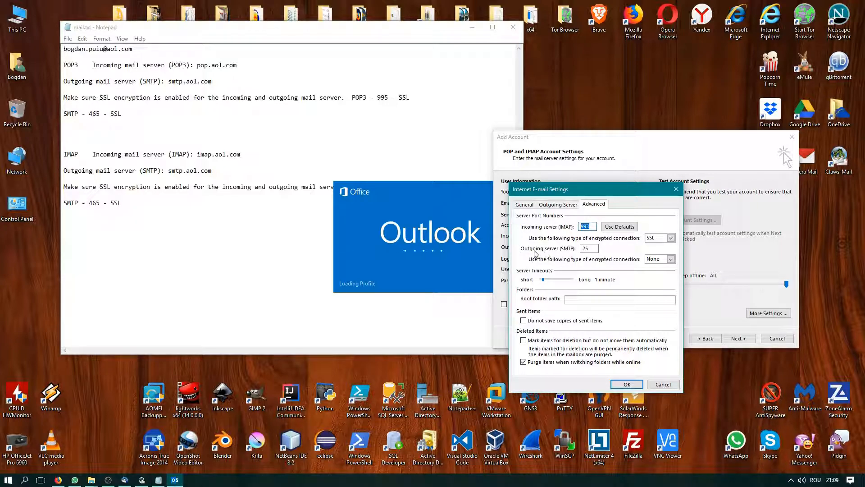
left_click(670, 260)
left_click(650, 273)
double_click(586, 249)
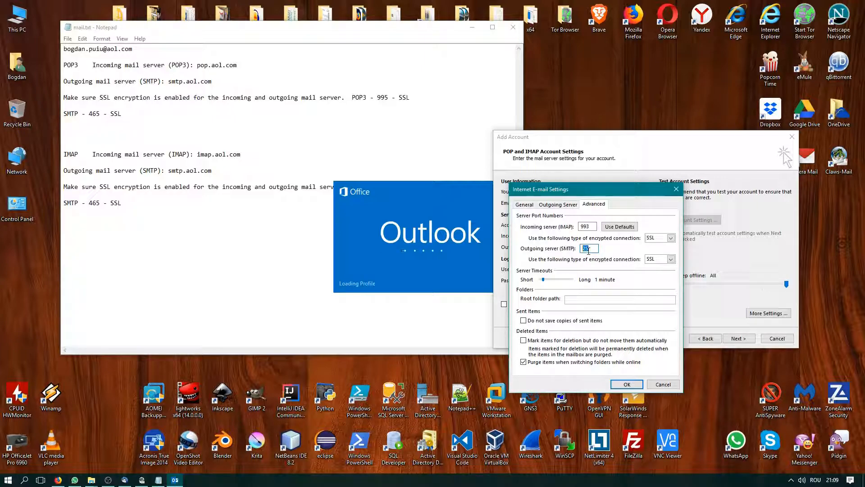
type("465")
left_click(558, 205)
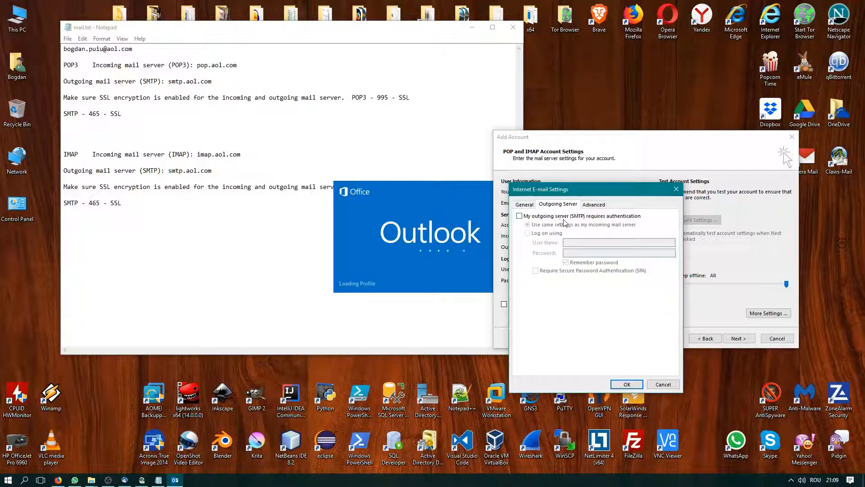
left_click(543, 218)
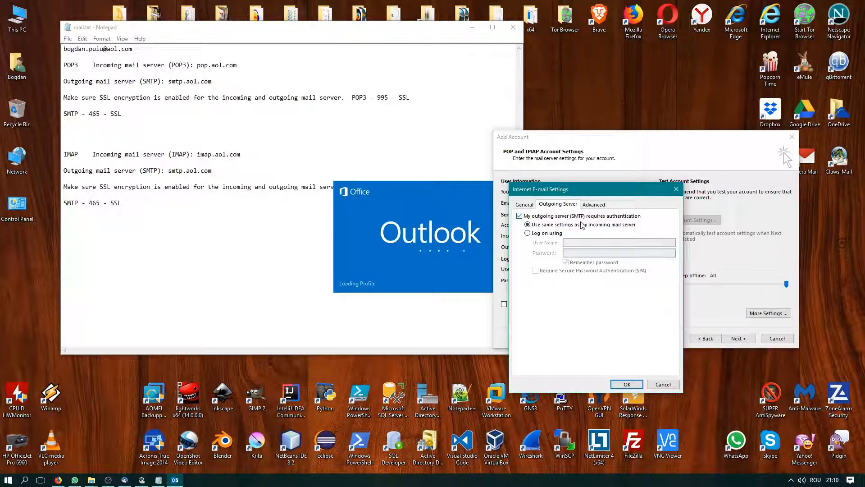
Save the extra settings, let the IMAP login and test message checks pass, and finish the wizard
left_click(627, 384)
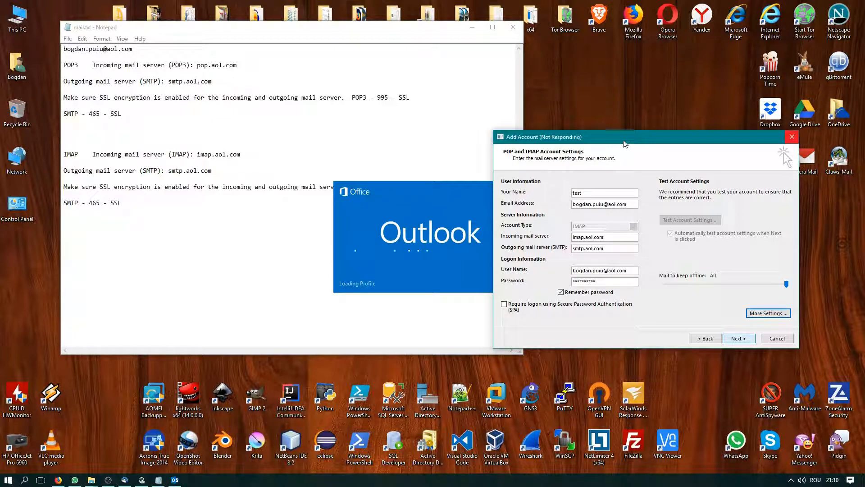
left_click_drag(624, 143, 544, 144)
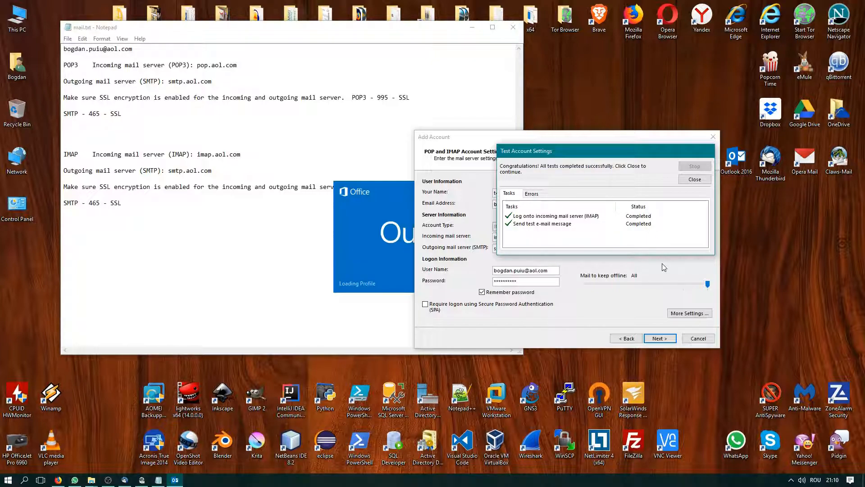
left_click(695, 181)
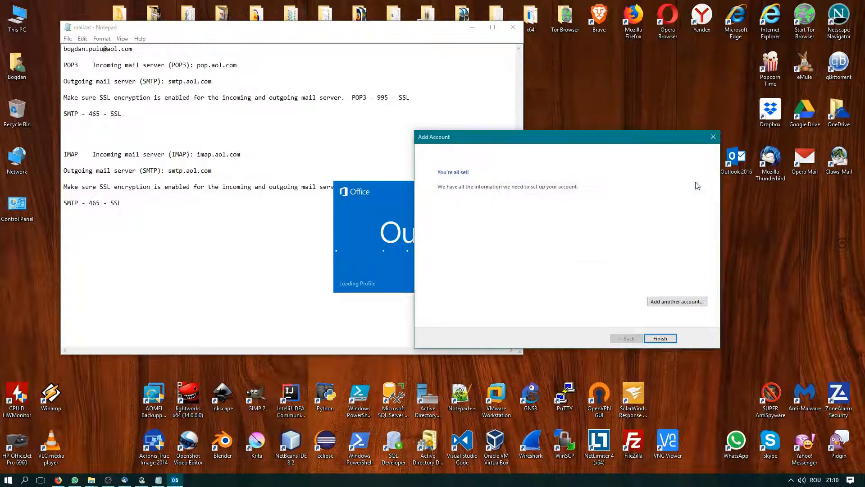
left_click(667, 341)
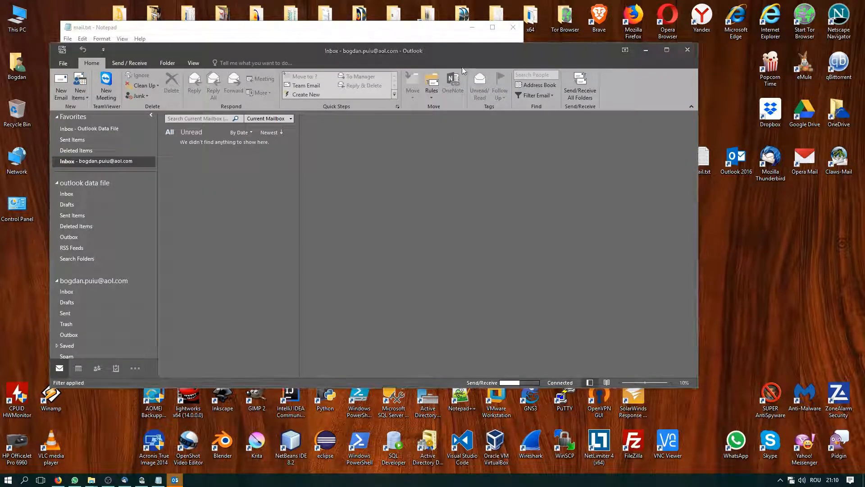
Open the AOL Inbox maximized and view the welcome email and Microsoft Outlook Test Message
left_click_drag(471, 53, 659, 79)
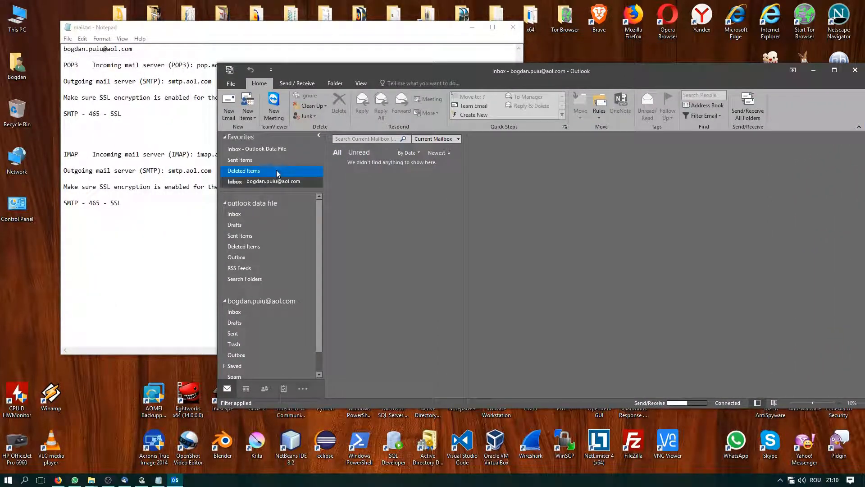
left_click(288, 185)
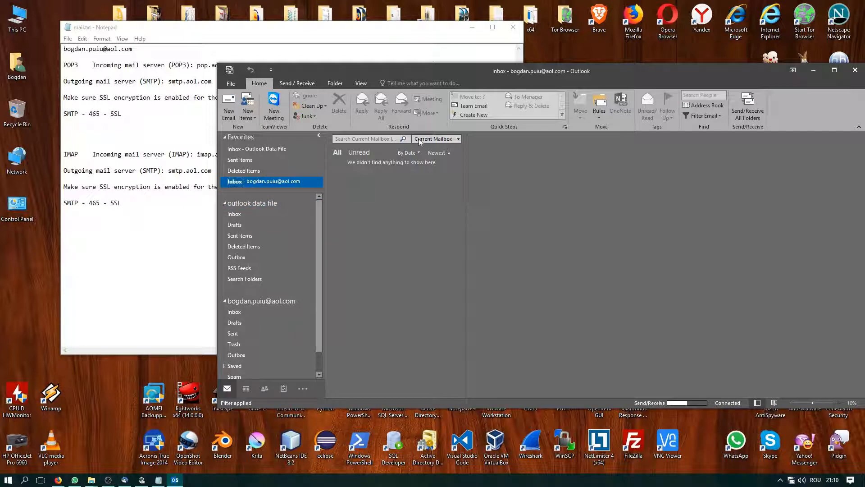
left_click_drag(534, 75, 441, 78)
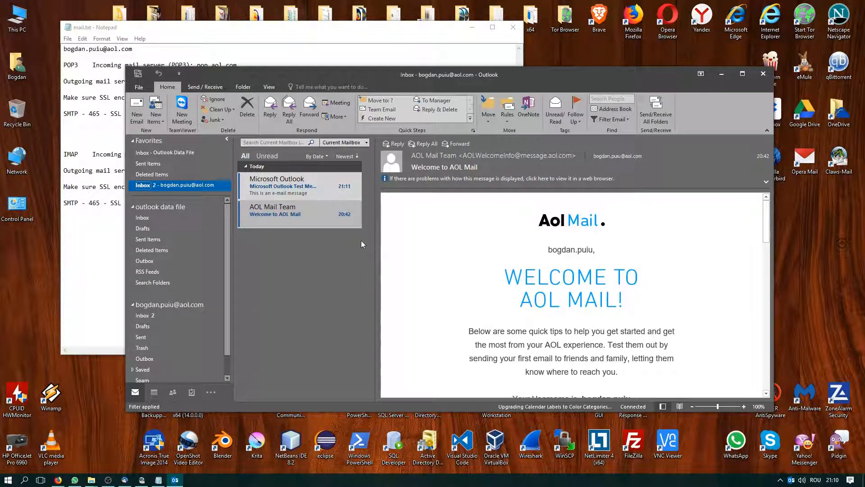
left_click(742, 73)
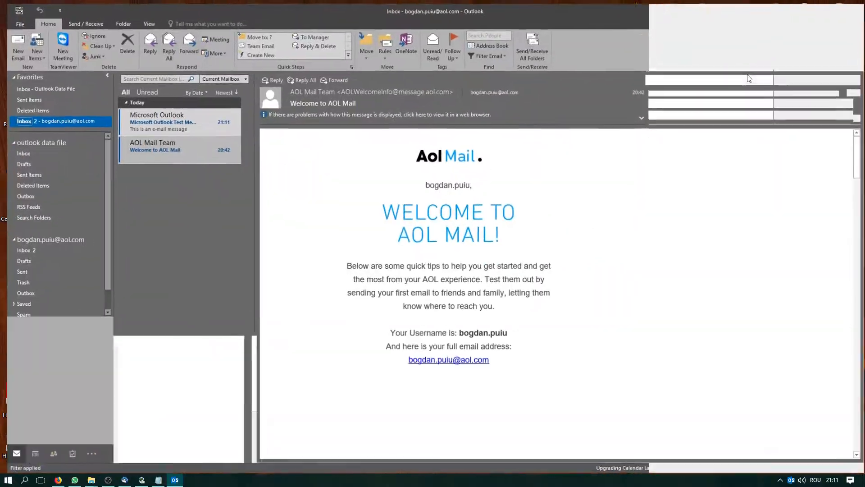
left_click(162, 152)
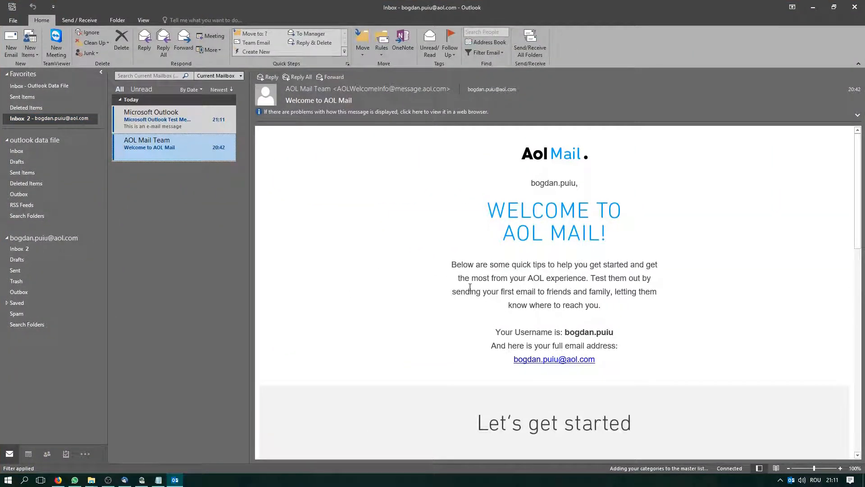
left_click(172, 127)
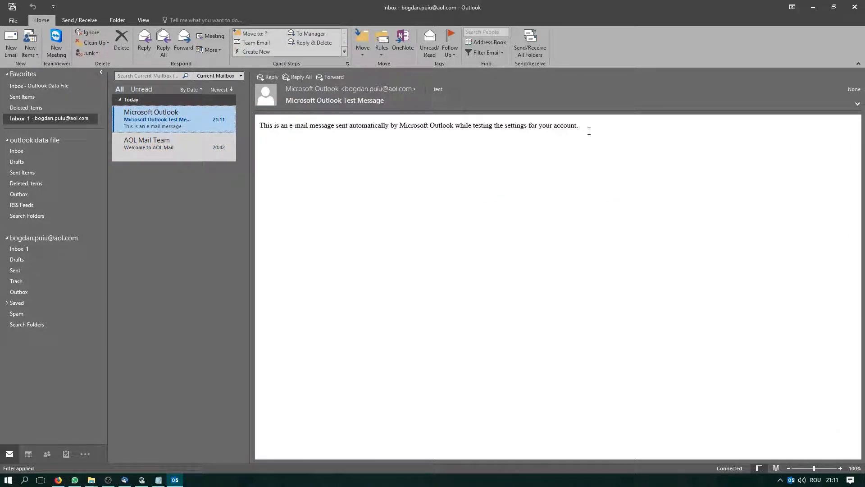
left_click_drag(585, 127, 266, 119)
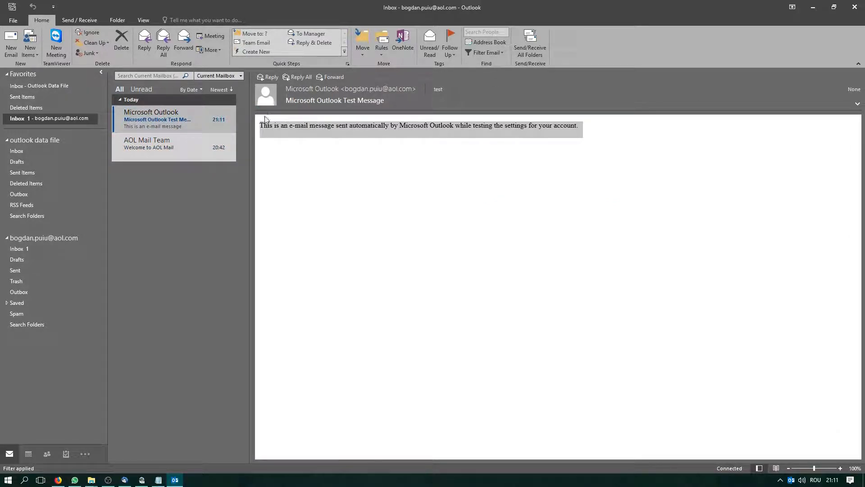
left_click(221, 218)
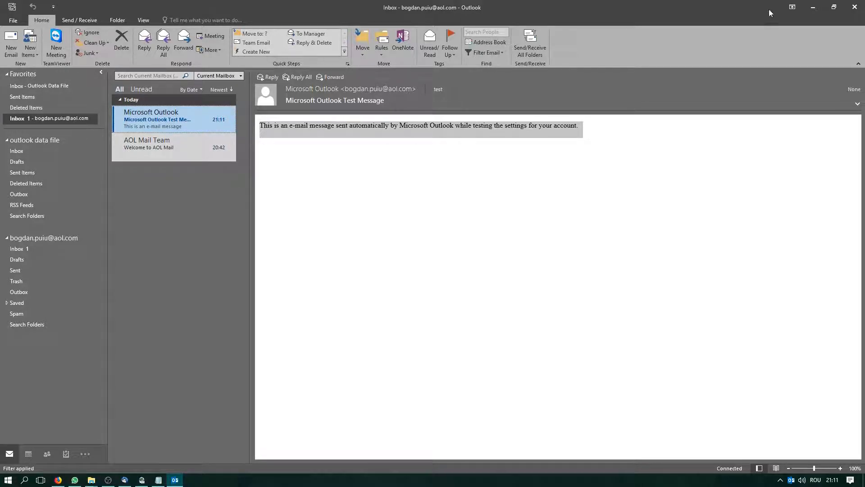
Restore the Outlook window to a smaller size and minimize it
left_click(834, 7)
mouse_move(529, 86)
left_mouse_down()
mouse_move(578, 83)
mouse_move(518, 85)
left_mouse_up()
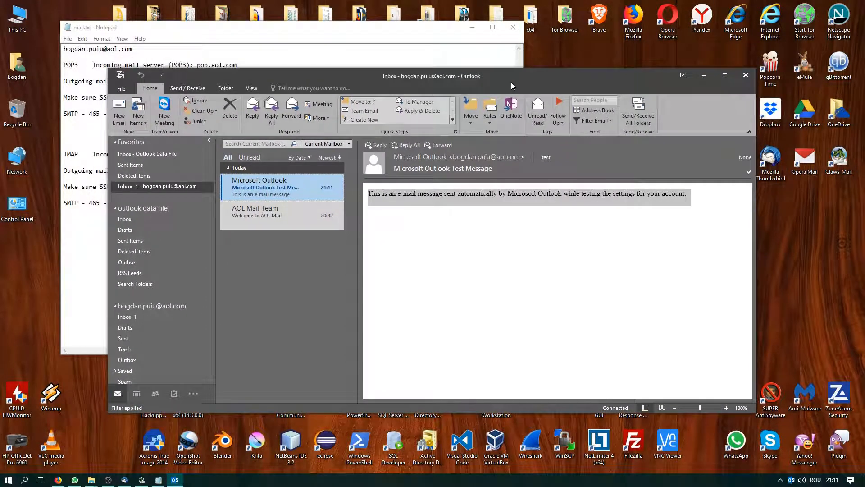
left_click(704, 78)
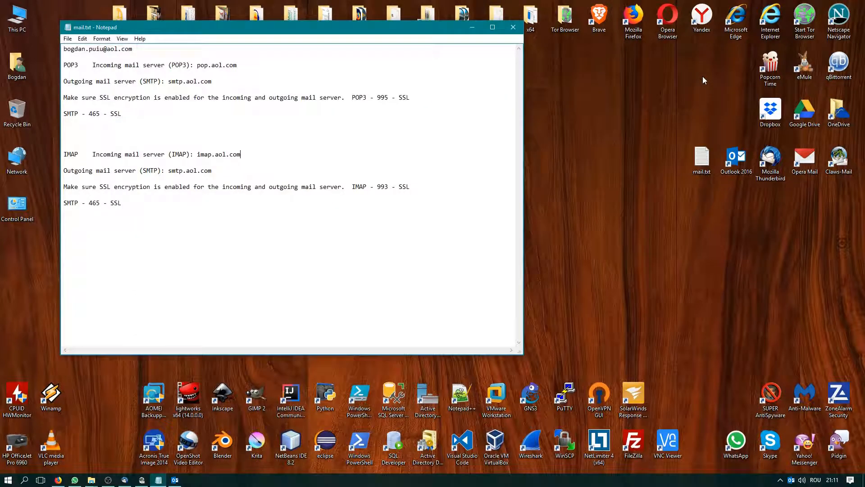
Launch Thunderbird and start Add Mail Account from Tools > Account Settings > Account Actions
double_click(771, 162)
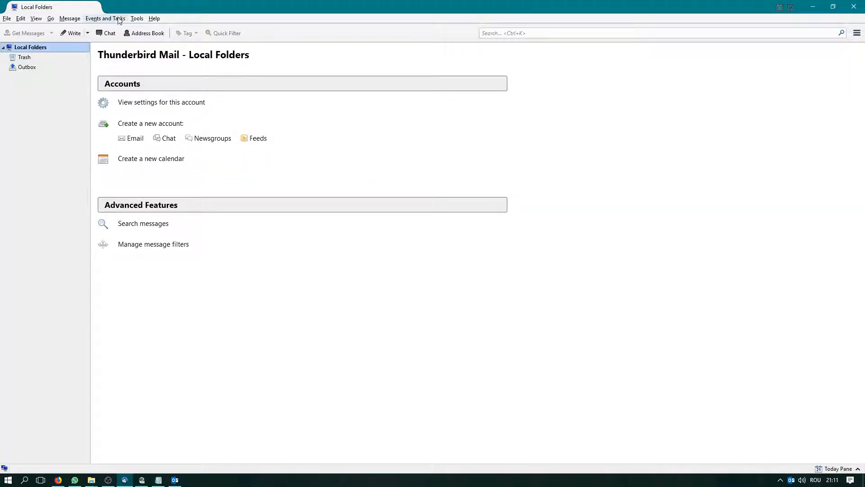
left_click(137, 18)
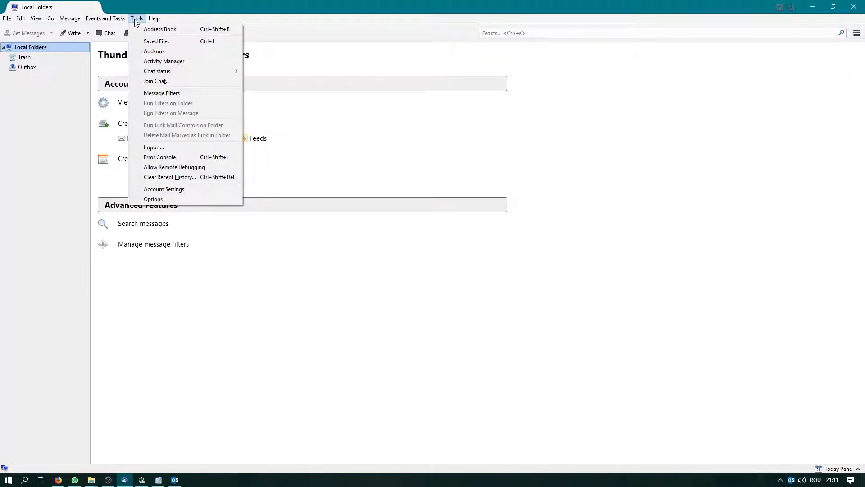
left_click(167, 188)
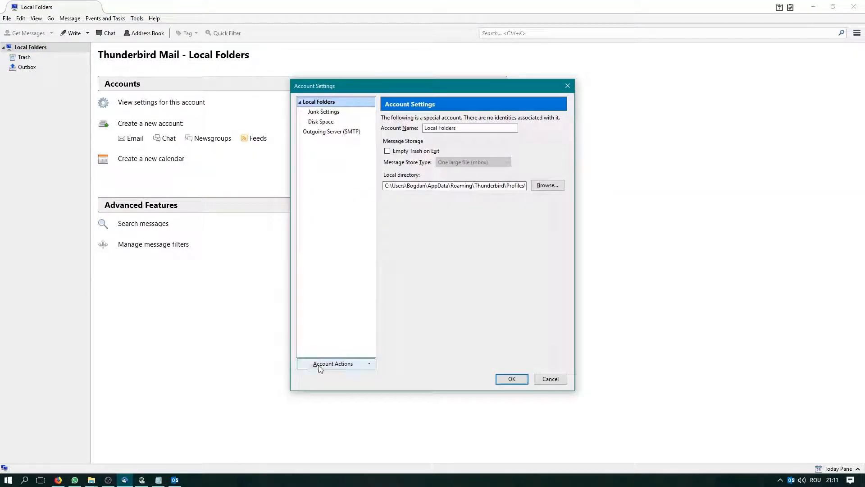
left_click(336, 364)
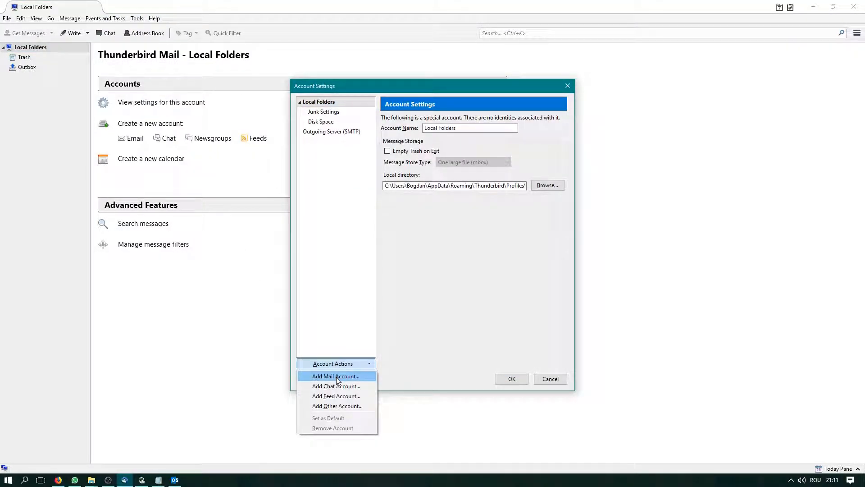
left_click(336, 377)
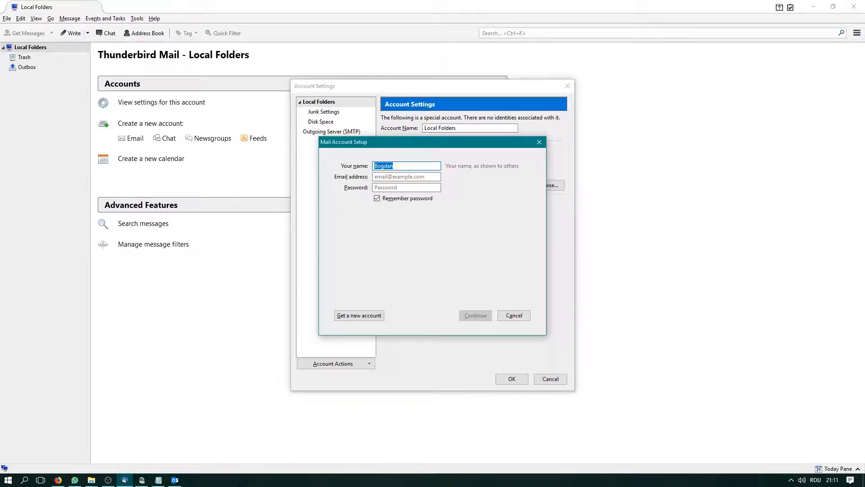
Copy the AOL address from the notes, paste it, enter the password, and continue to detect settings
left_click(158, 479)
left_click_drag(340, 33, 812, 95)
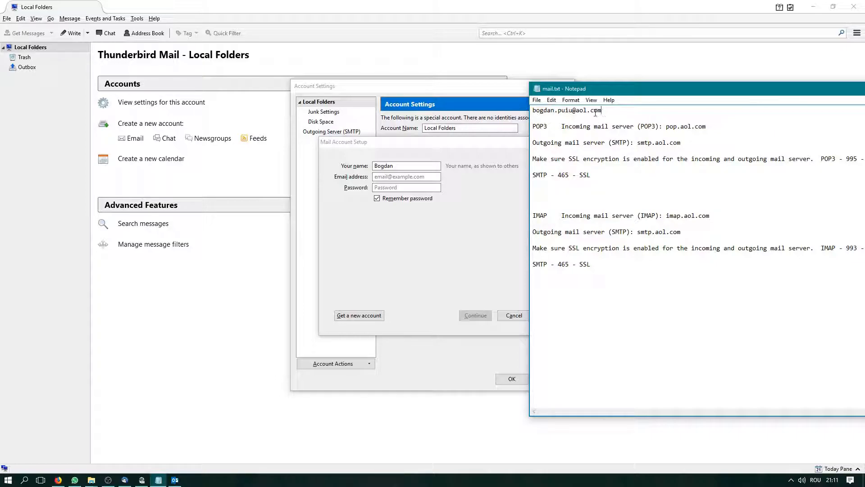
left_click_drag(602, 112, 516, 117)
key("ctrl+c")
left_click(408, 177)
key("ctrl+v")
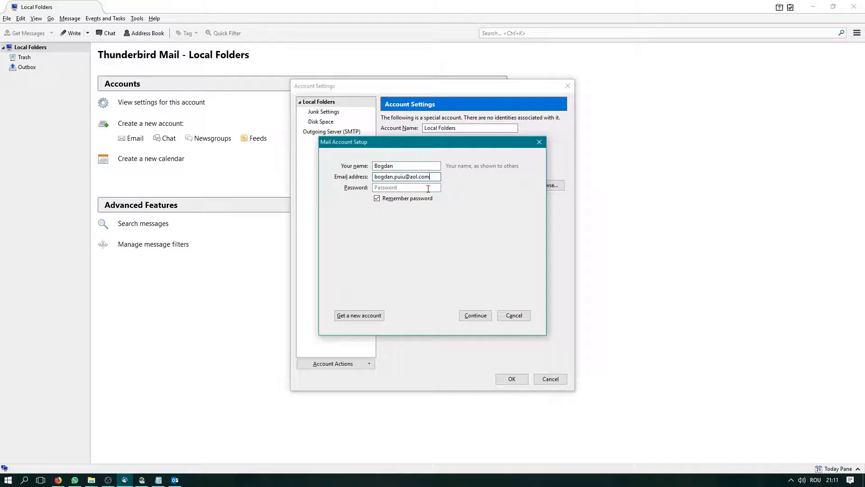
left_click(158, 479)
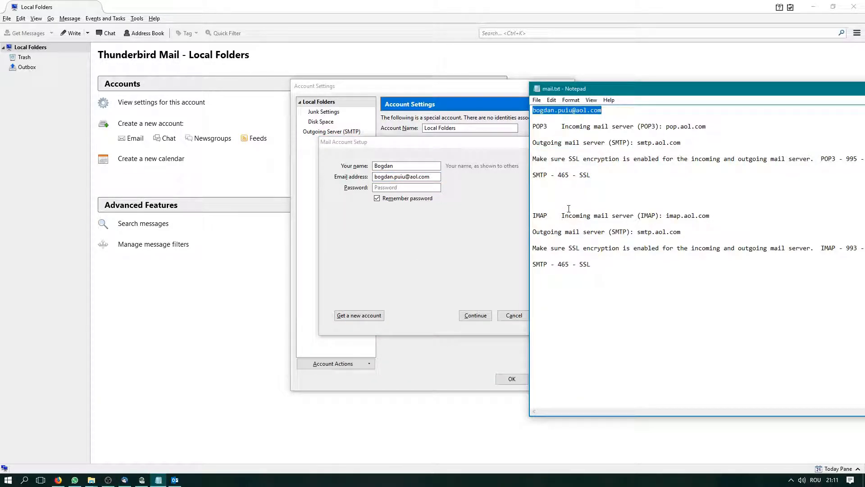
left_click(407, 187)
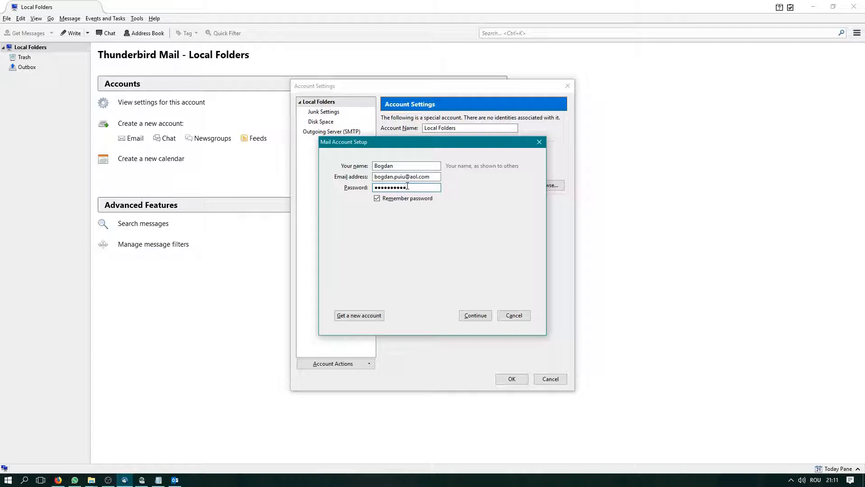
left_click(474, 317)
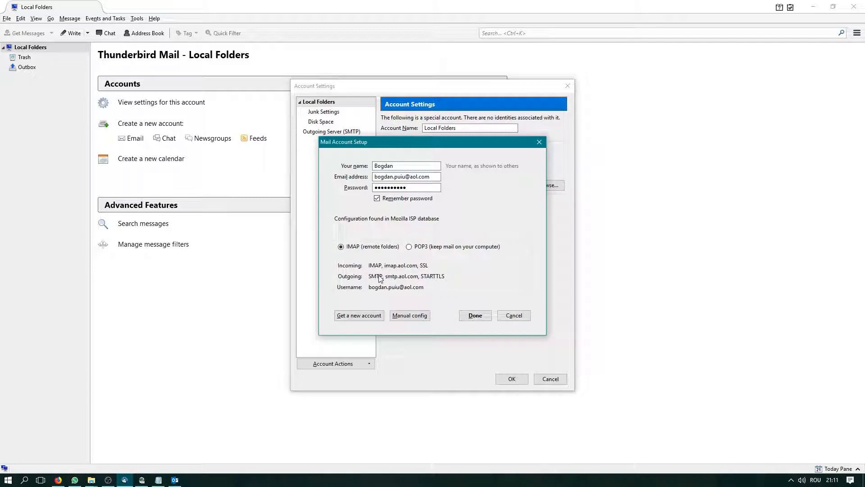
Compare the detected imap.aol.com and smtp.aol.com settings with the notes, then create the account
left_click(158, 479)
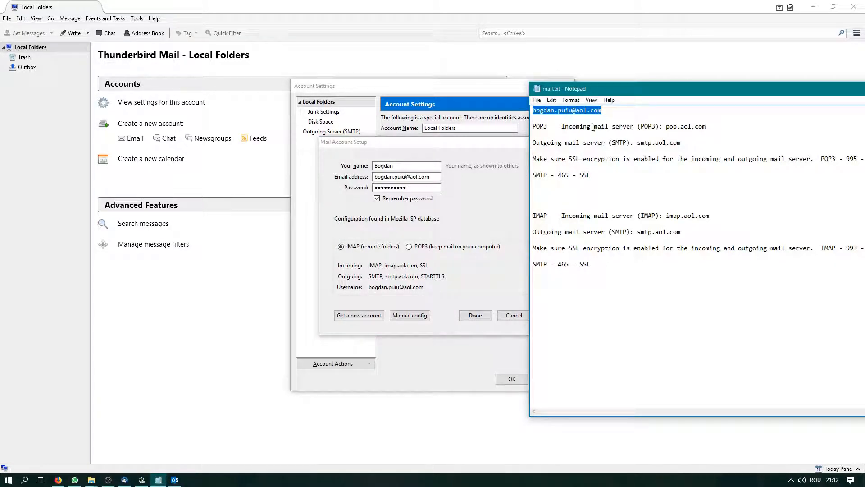
left_click_drag(624, 94, 676, 73)
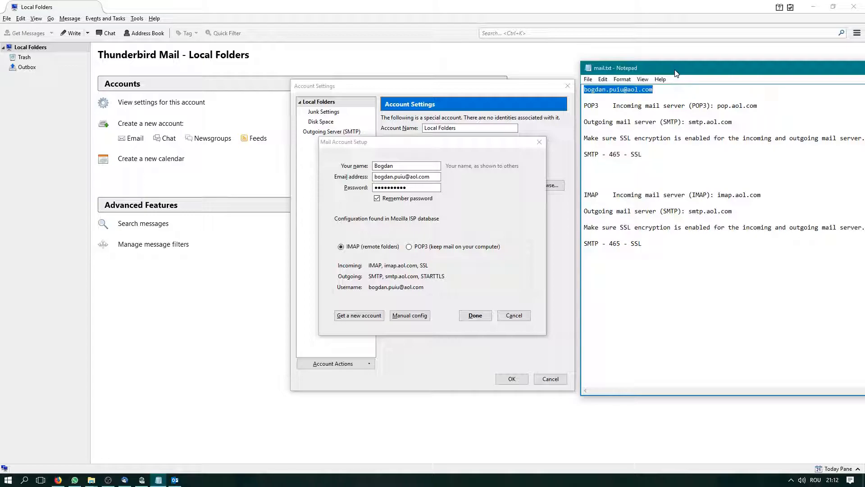
left_click_drag(676, 73, 655, 70)
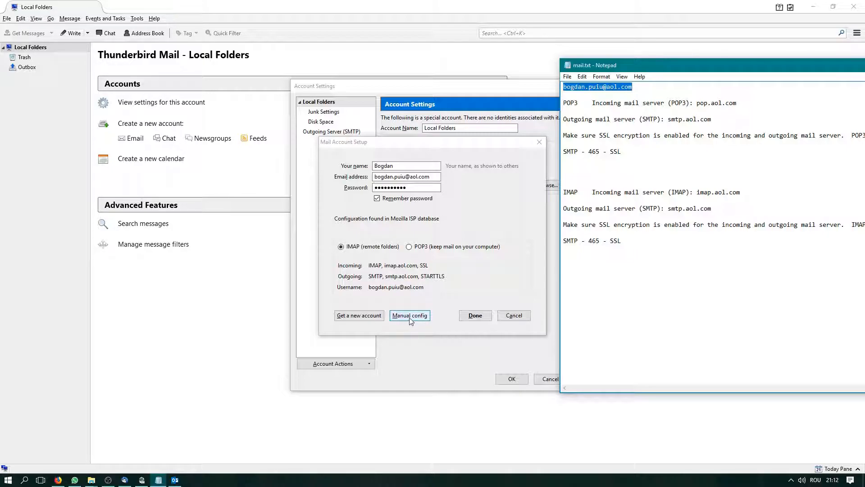
left_click(452, 282)
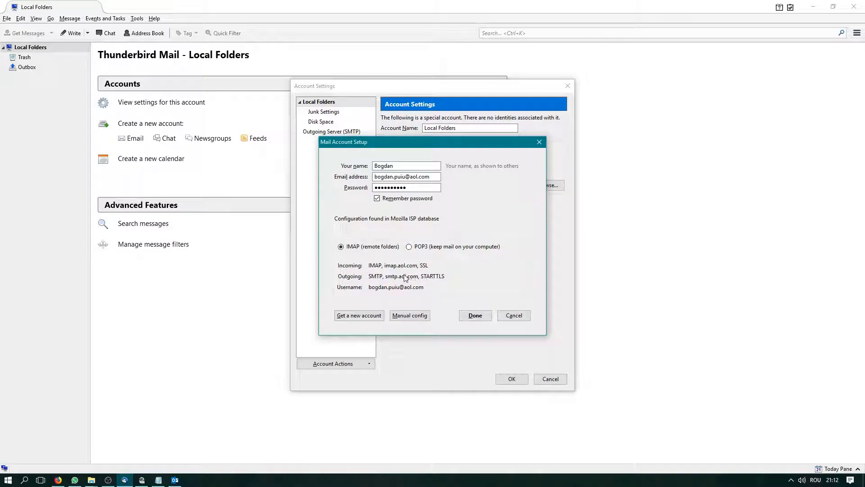
left_click(475, 315)
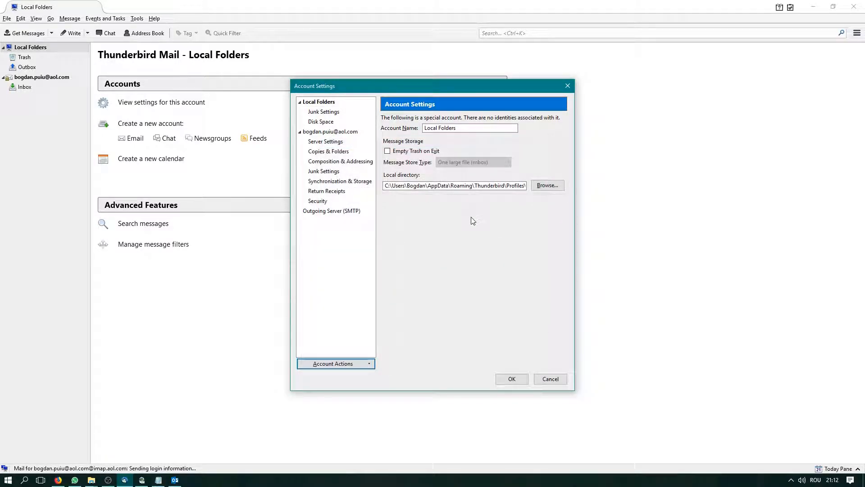
left_click(512, 380)
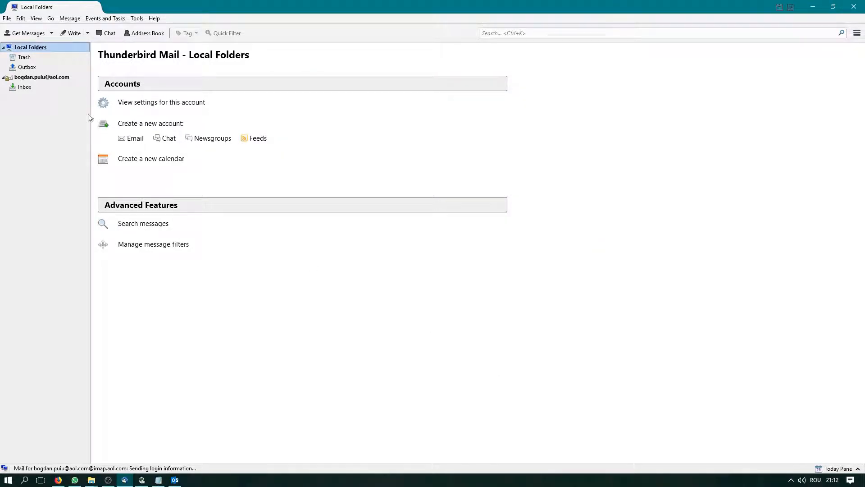
Open the AOL Inbox showing its two messages, minimize Thunderbird, and center the Notepad notes
left_click(29, 88)
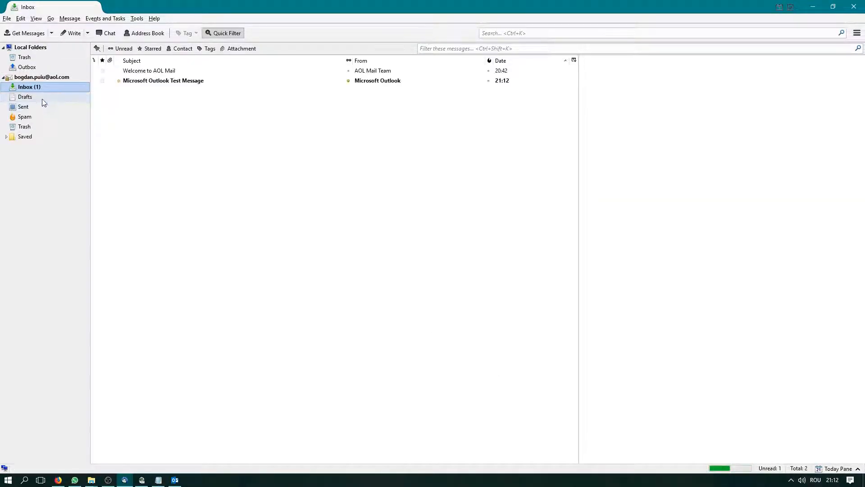
left_click(814, 6)
left_click_drag(734, 69, 305, 58)
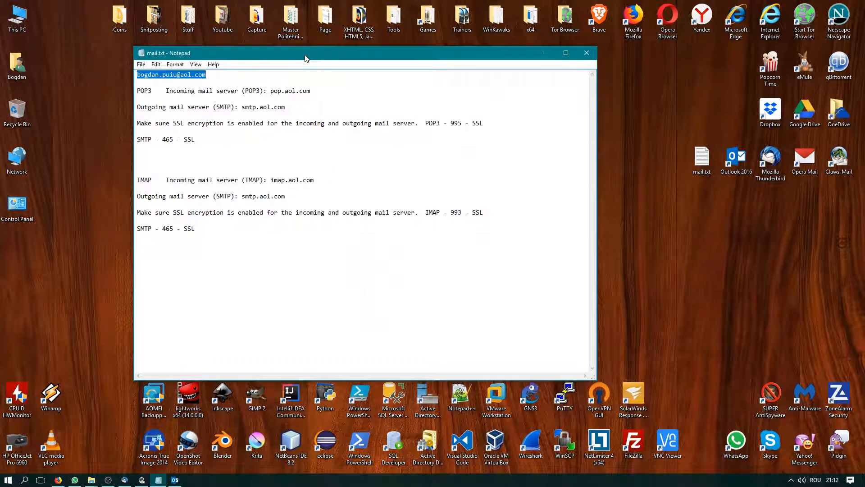
Launch Opera Mail and choose an Email account in the new account wizard
double_click(805, 159)
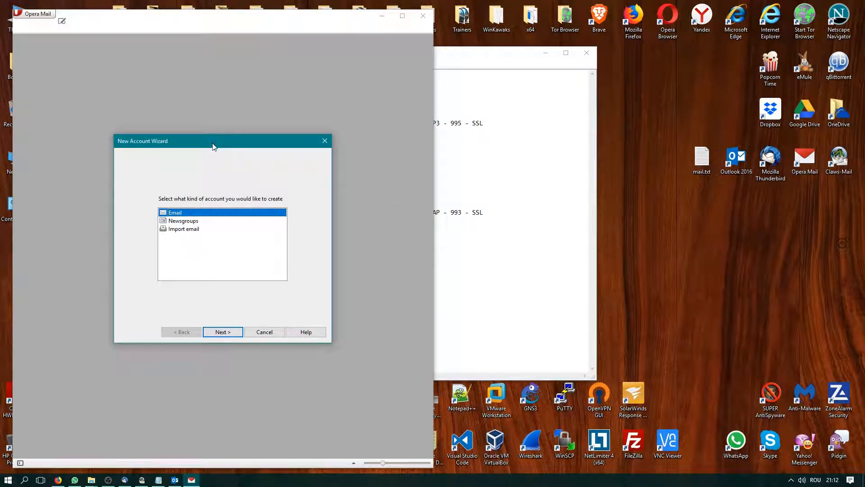
left_click_drag(213, 147, 262, 131)
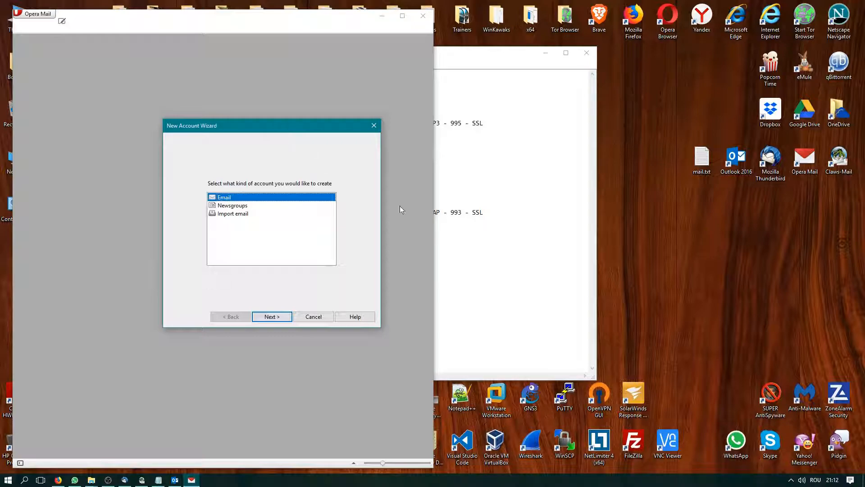
left_click_drag(292, 127, 327, 141)
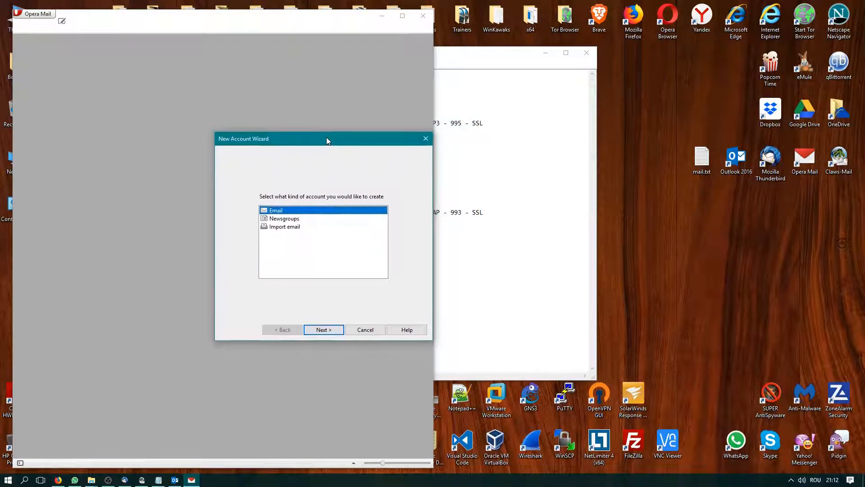
left_click(328, 332)
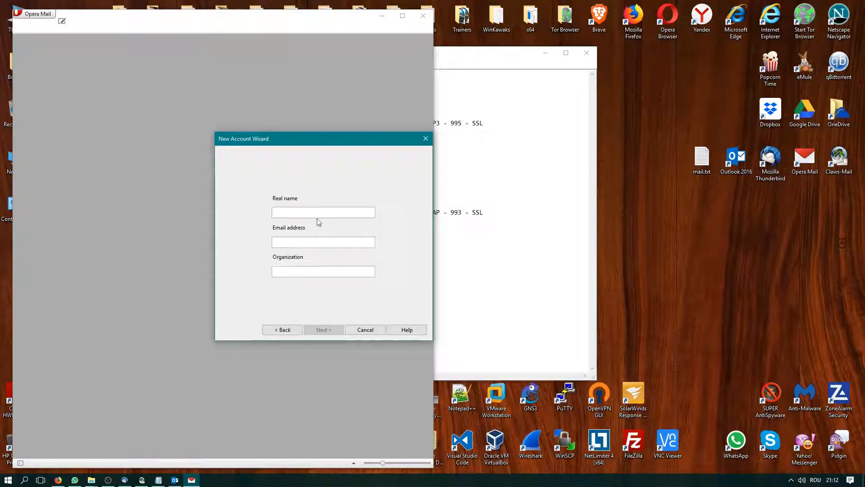
Enter the real name, paste the AOL address, fill in organization and login, and select IMAP
left_click_drag(305, 143, 244, 145)
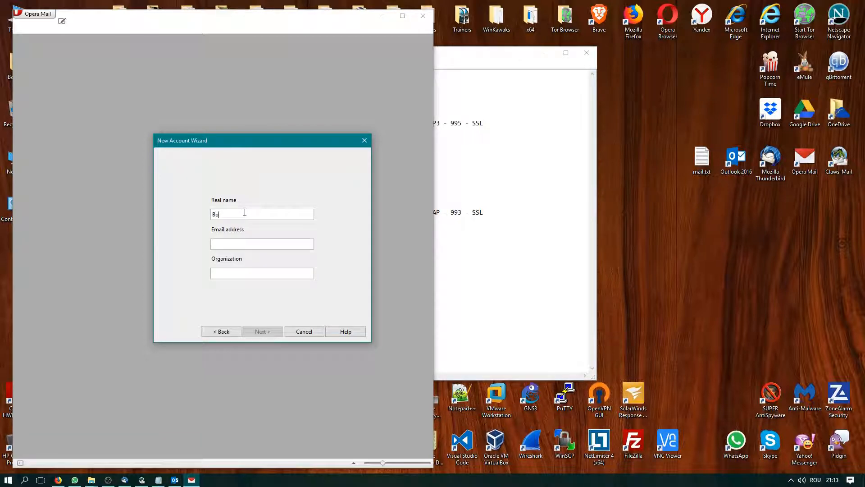
type("Puiu")
key("Tab")
left_click(158, 479)
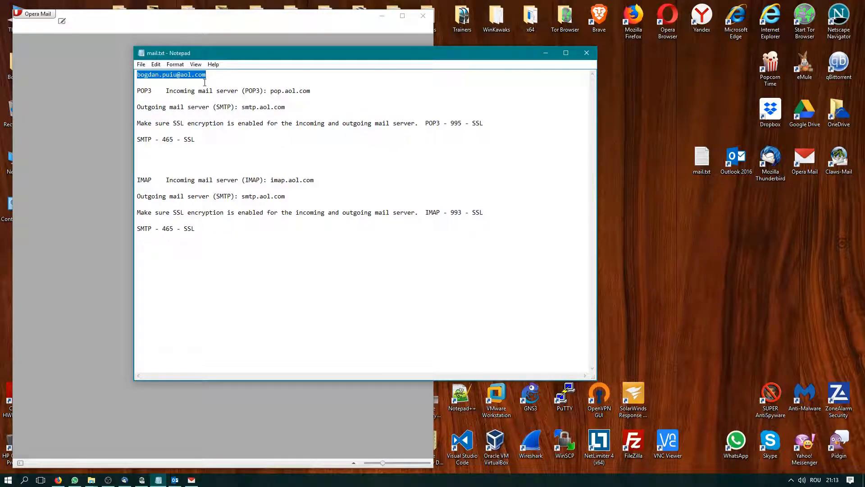
left_click(71, 216)
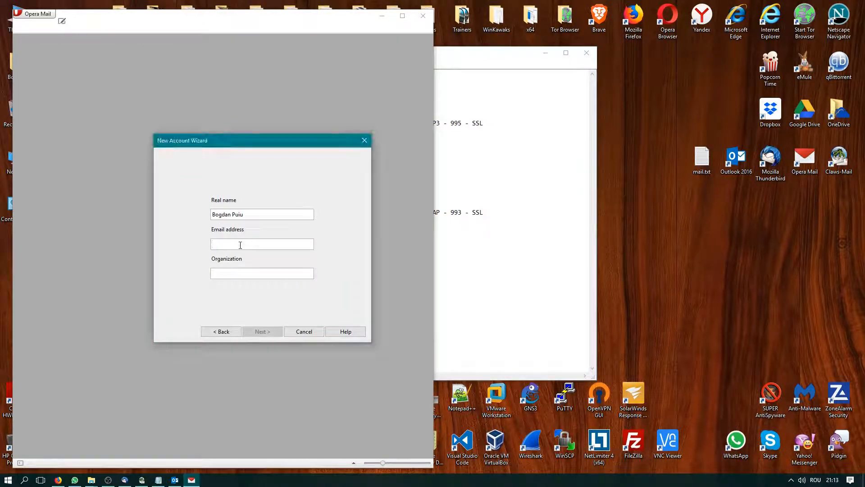
key("ctrl+v")
left_click(251, 274)
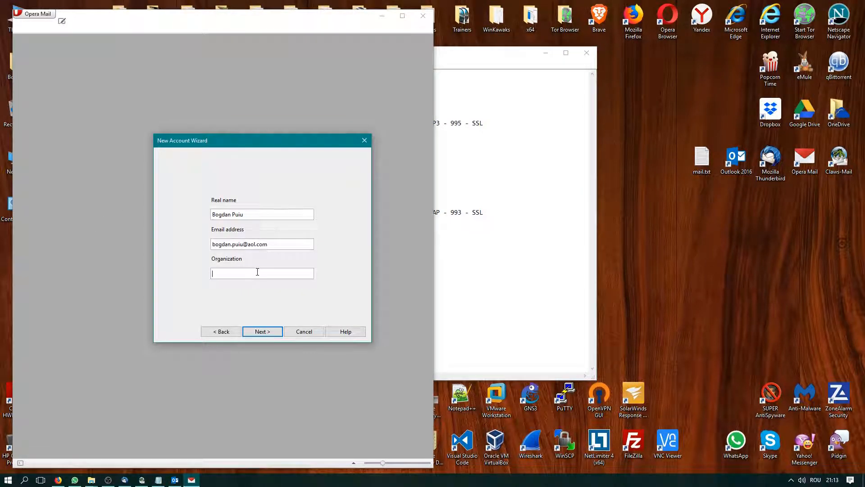
type("home")
left_click(275, 331)
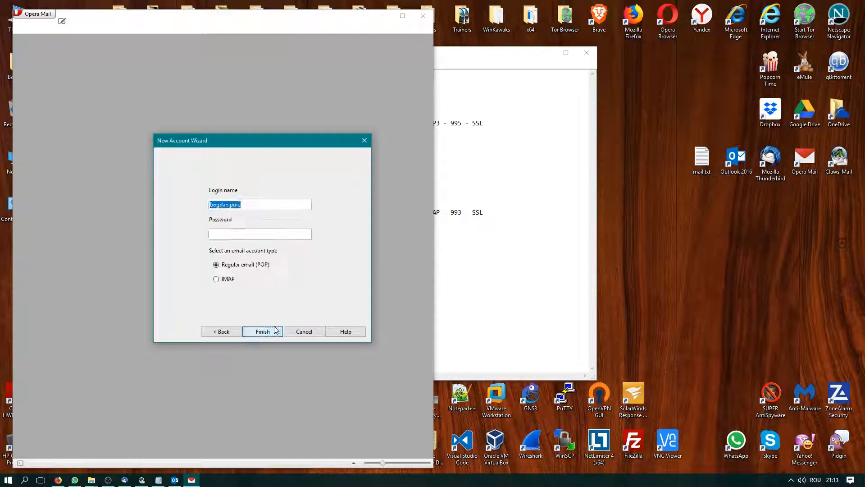
left_click(255, 204)
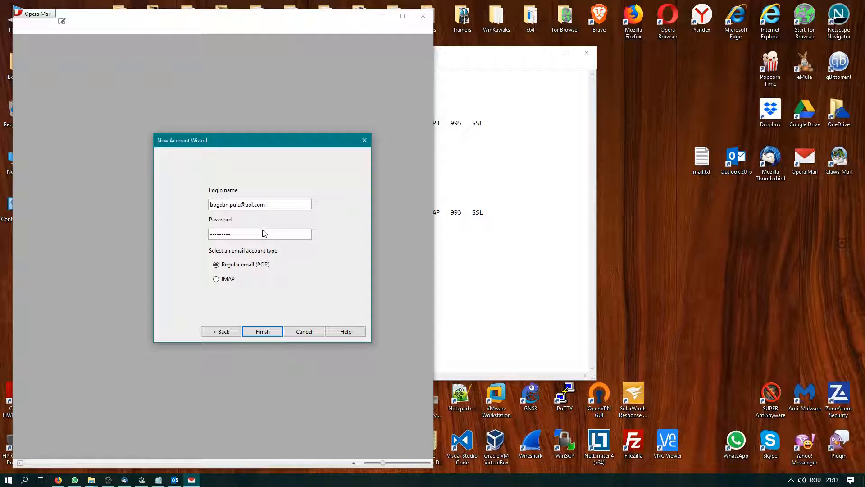
left_click(225, 280)
Finish the AOL IMAP account, center the Opera Mail window, and open its INBOX
left_click(263, 331)
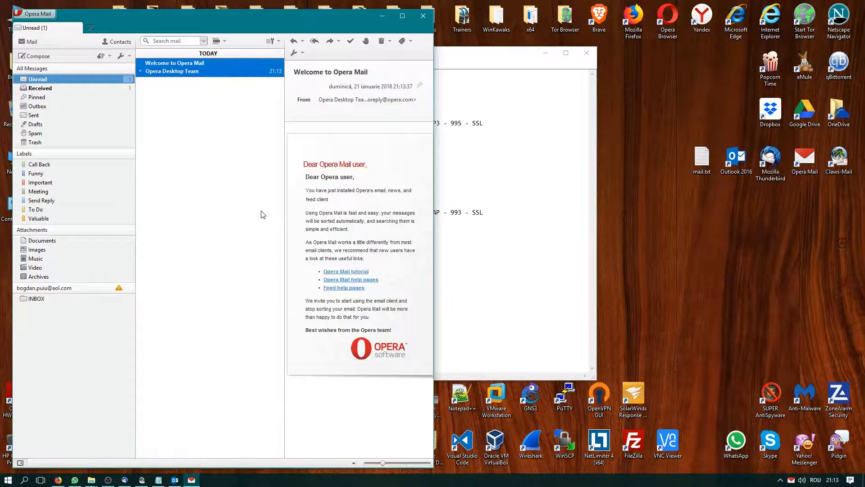
left_click_drag(264, 18, 482, 15)
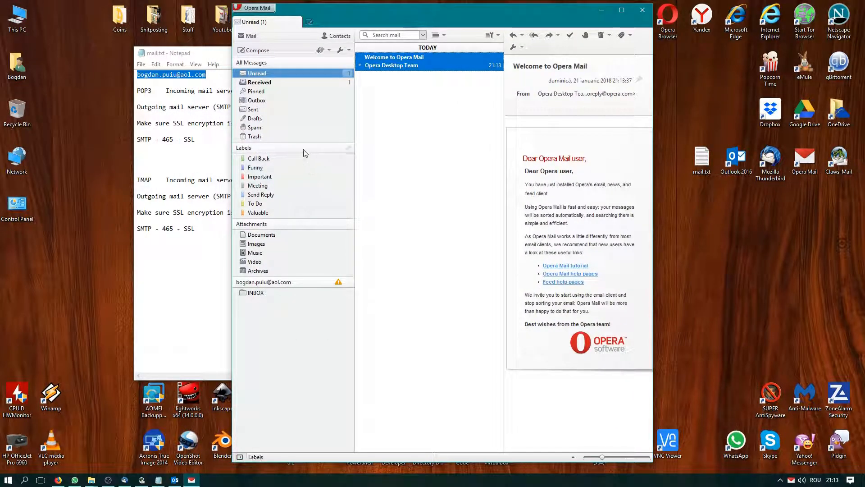
left_click(255, 297)
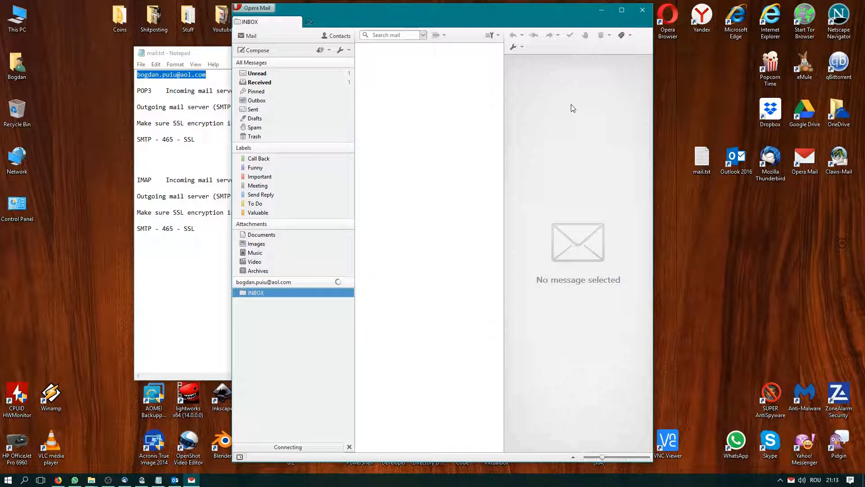
Check the Opera Mail preferences and mail panel options, closing both unchanged
left_click(260, 9)
mouse_move(266, 90)
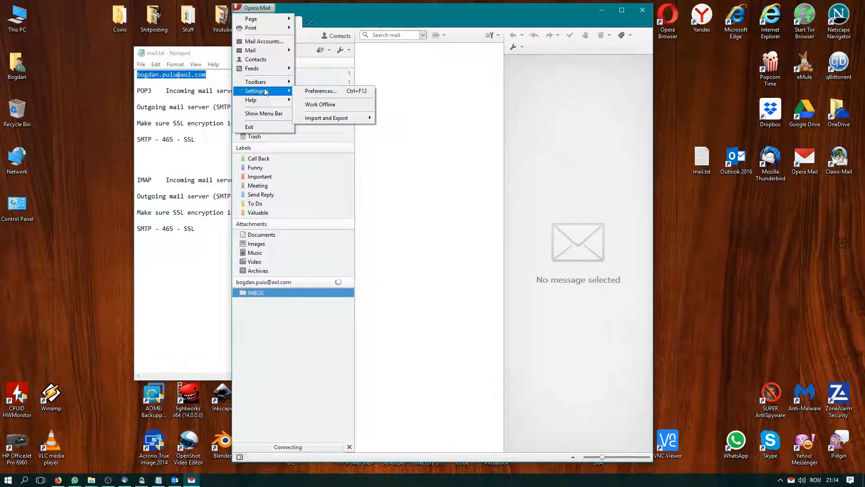
left_click(316, 93)
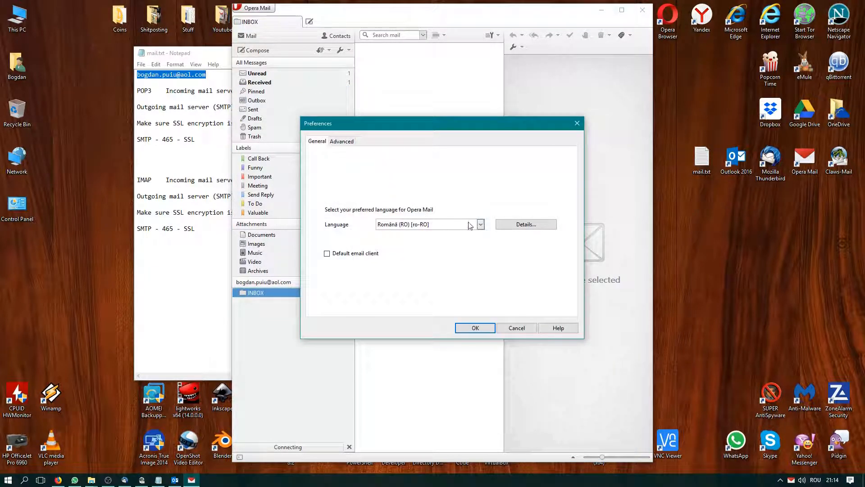
left_click(517, 328)
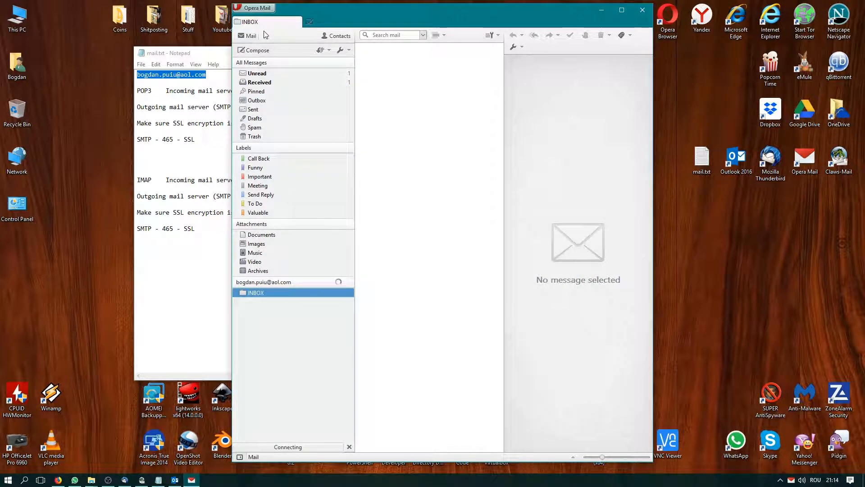
left_click(341, 50)
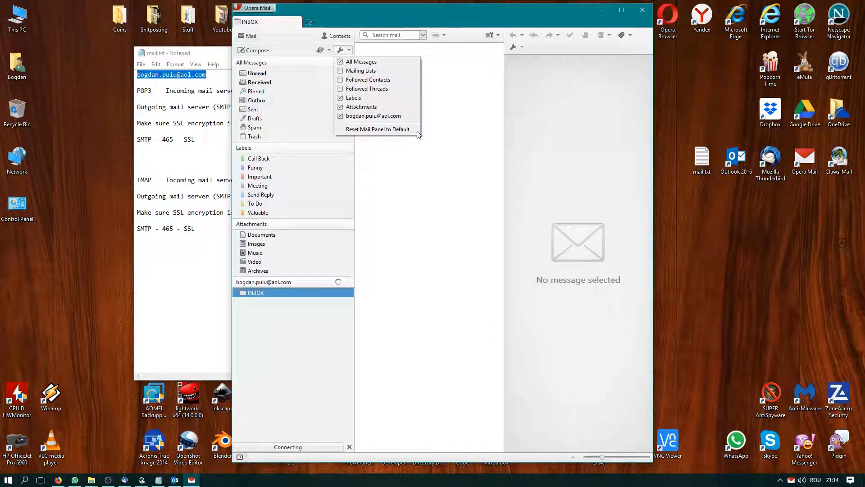
left_click(420, 186)
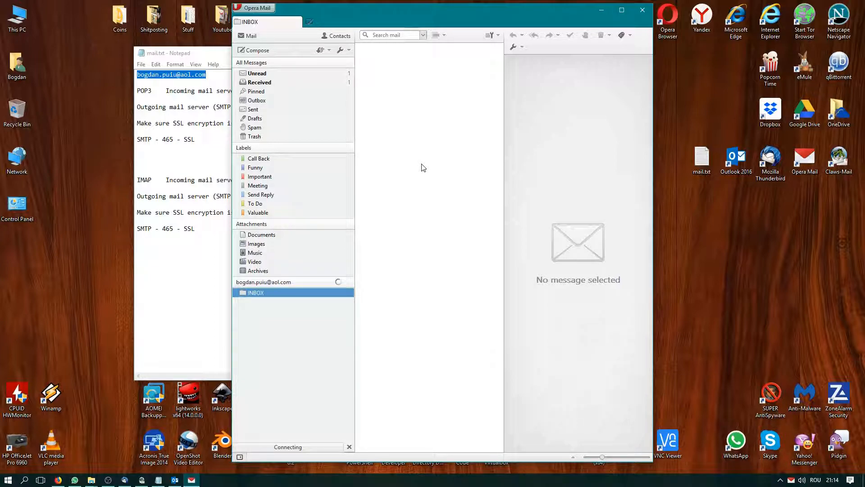
left_click(348, 52)
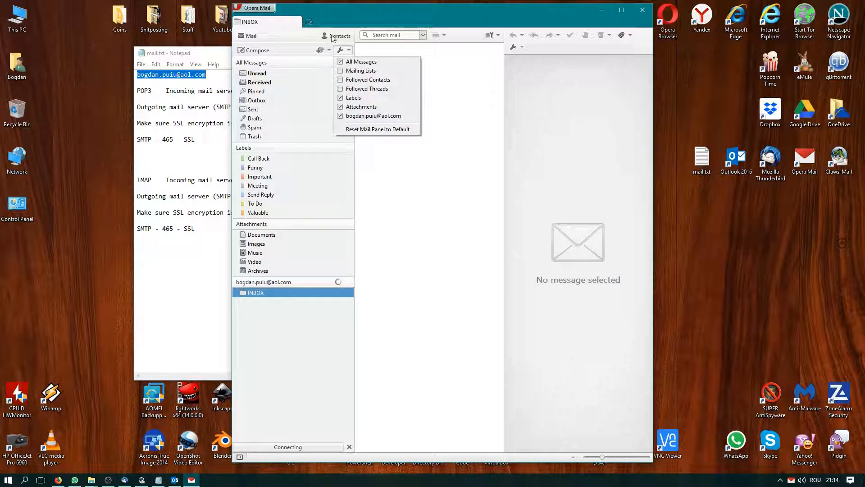
left_click(452, 81)
Reopen the preferences to view the Advanced section, then close without saving
left_click(254, 8)
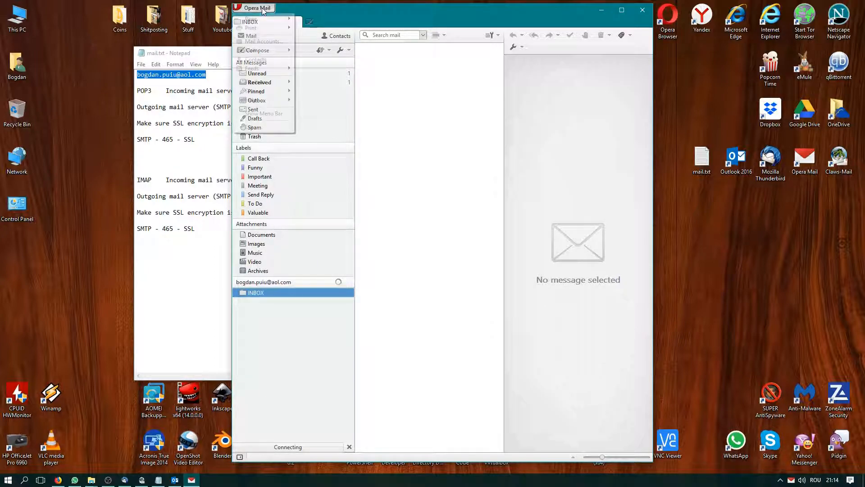
mouse_move(269, 91)
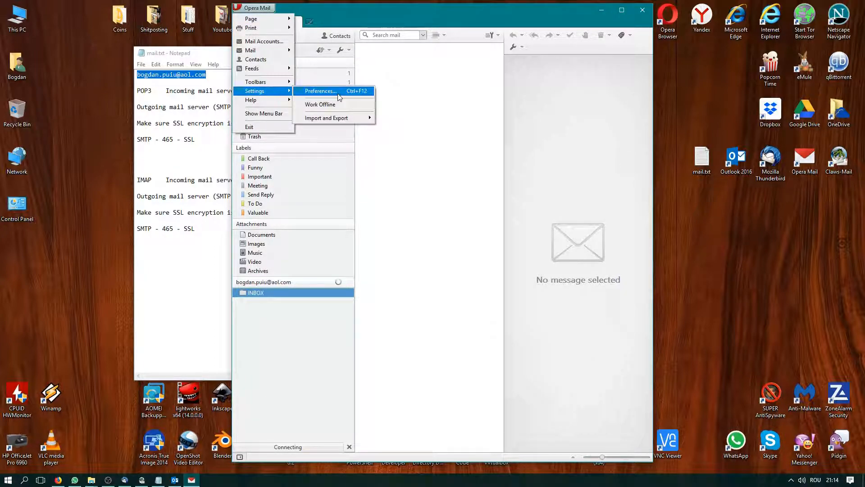
left_click(337, 92)
left_click(339, 146)
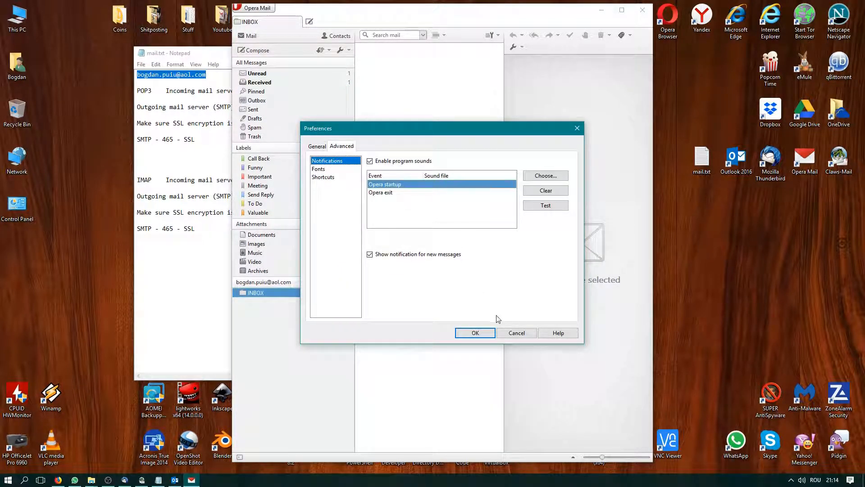
left_click(517, 332)
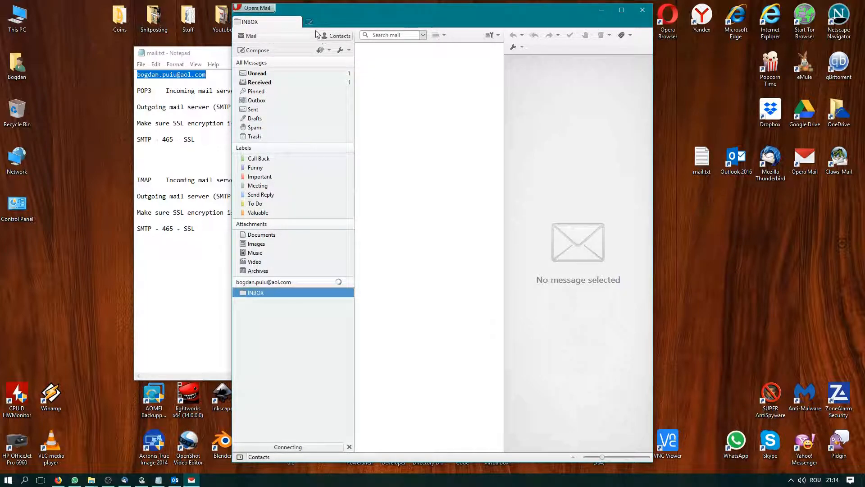
Browse the main menu's Settings, Import and Export, and Mail submenus
left_click(255, 8)
mouse_move(279, 96)
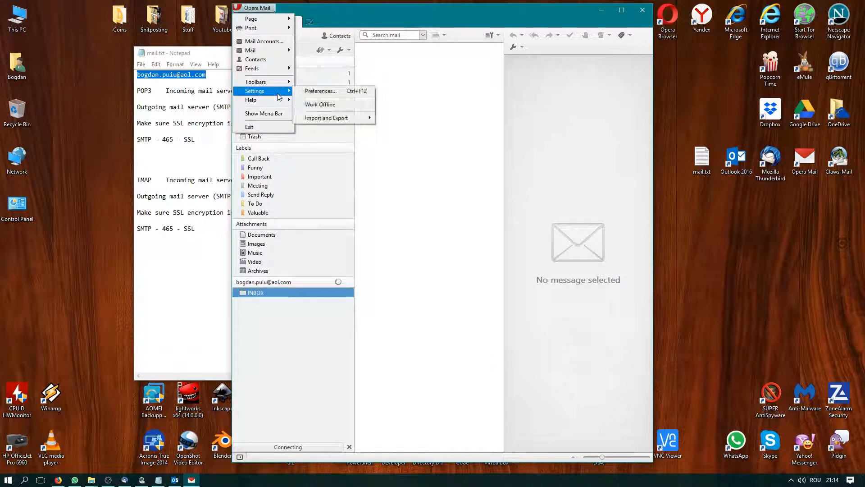
mouse_move(340, 123)
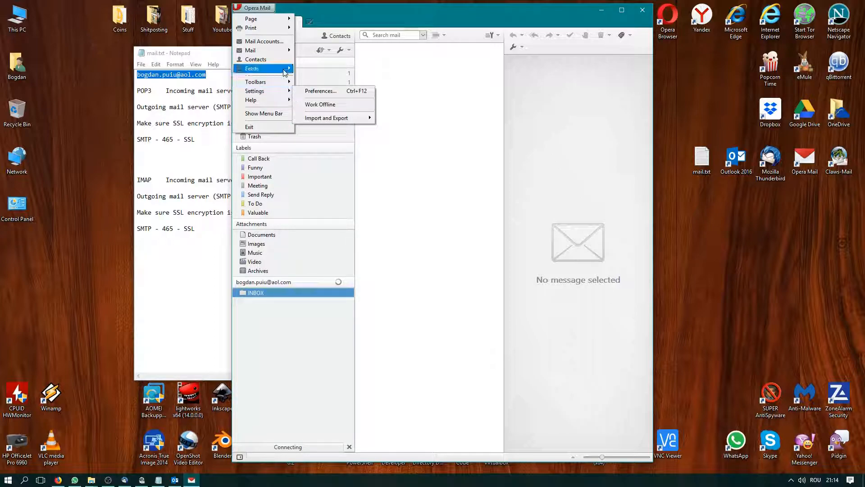
mouse_move(278, 52)
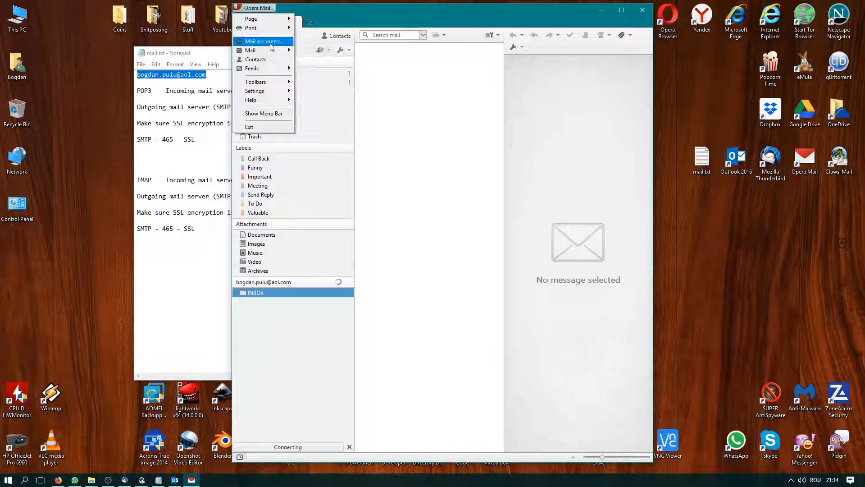
Open the AOL IMAP account's properties and go to its server settings
left_click(269, 41)
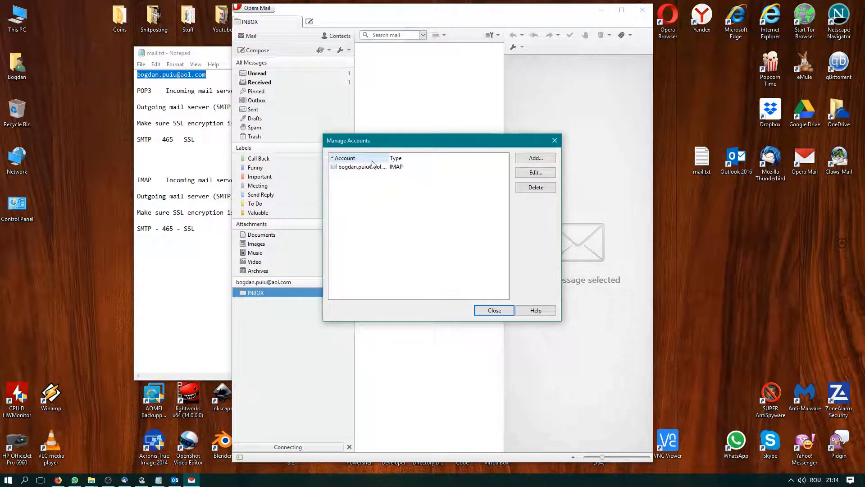
left_click(400, 167)
left_click(521, 173)
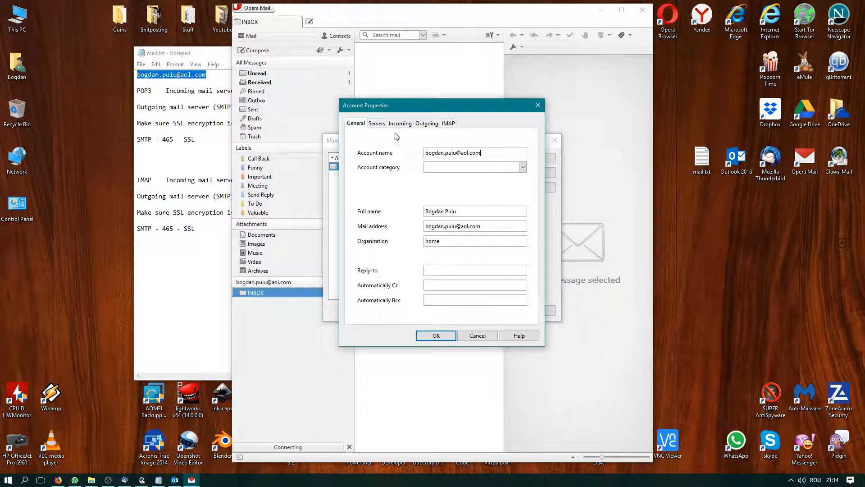
left_click(425, 123)
left_click(449, 123)
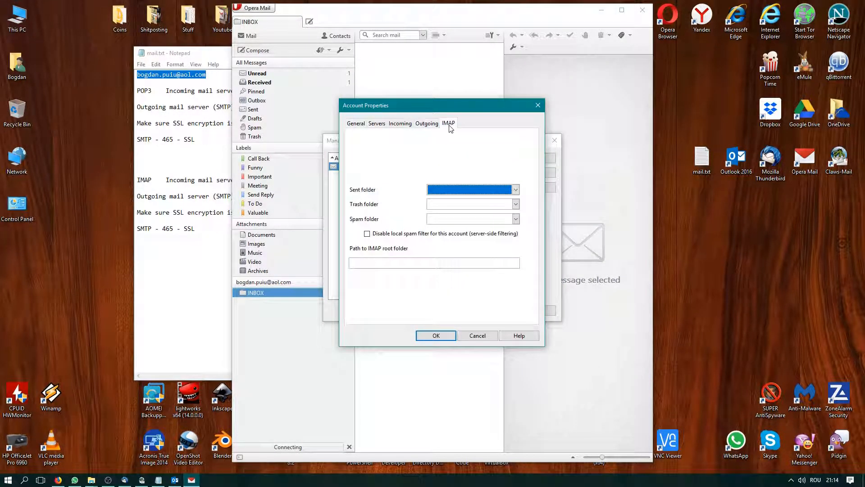
left_click(403, 124)
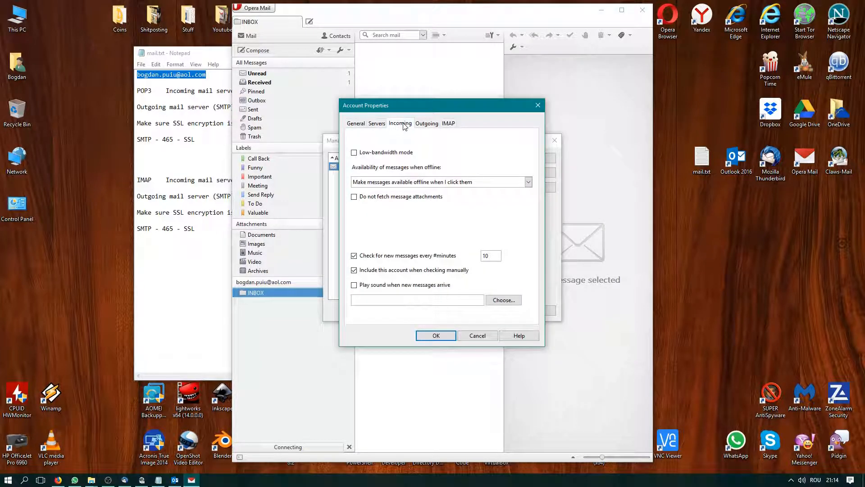
left_click(377, 123)
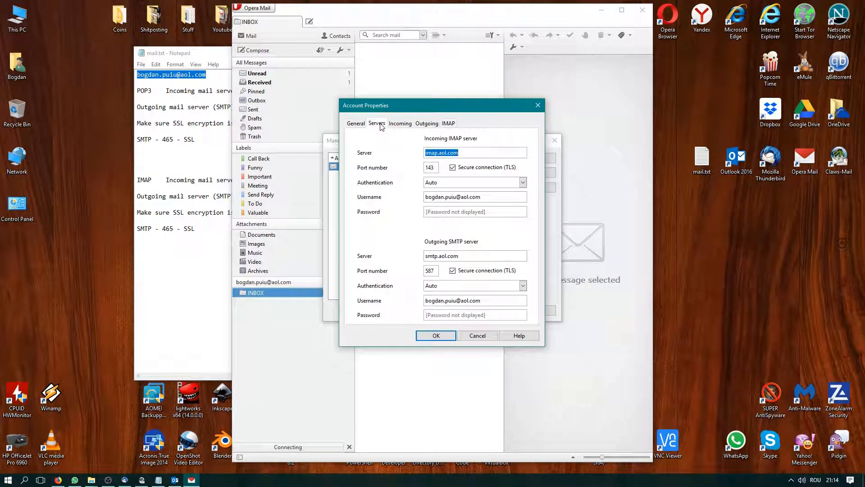
Enable secure connection for incoming mail and set the IMAP port to 993
left_click(452, 167)
left_click(465, 153)
left_click(198, 146)
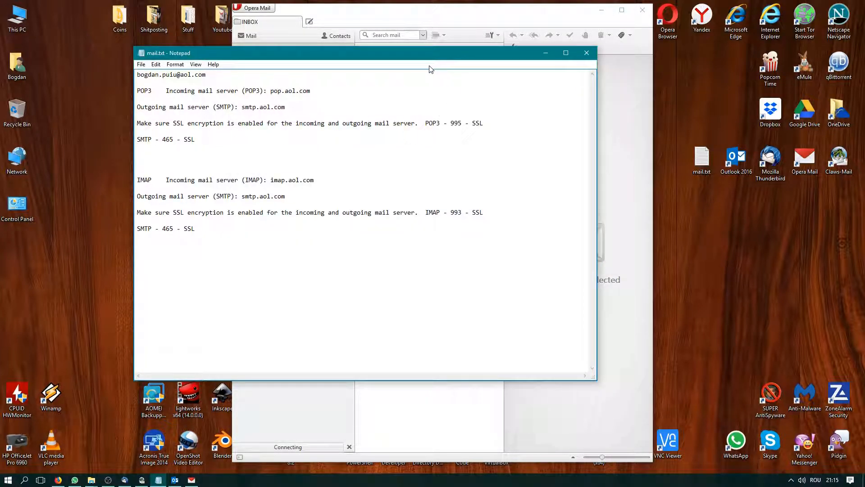
left_click_drag(406, 53, 777, 137)
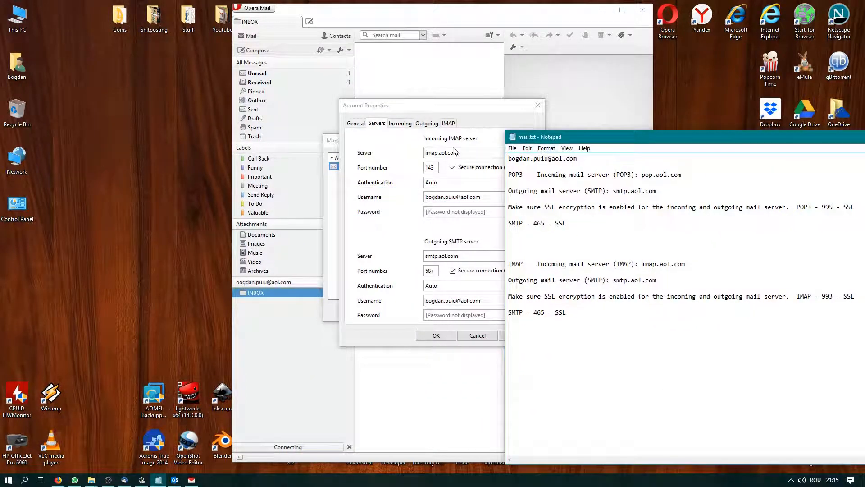
double_click(434, 166)
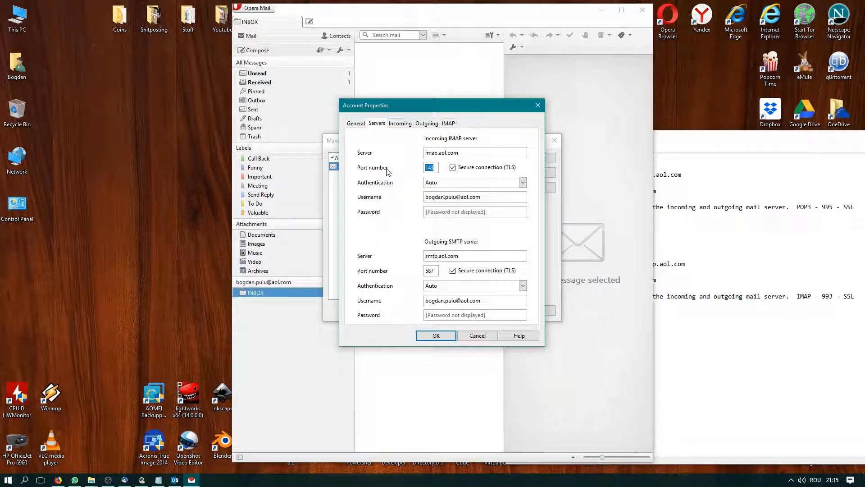
type("993")
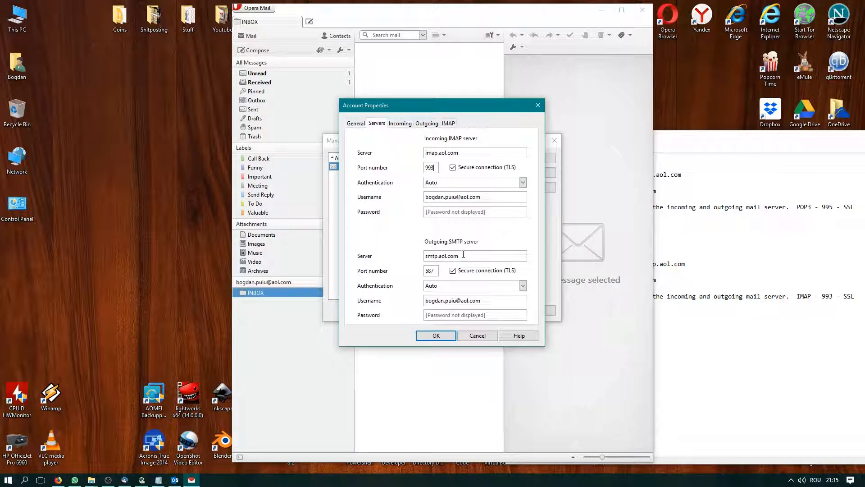
Change the outgoing SMTP port from 587 to 465, checking it against the notes
left_click_drag(435, 271, 417, 274)
left_click(725, 344)
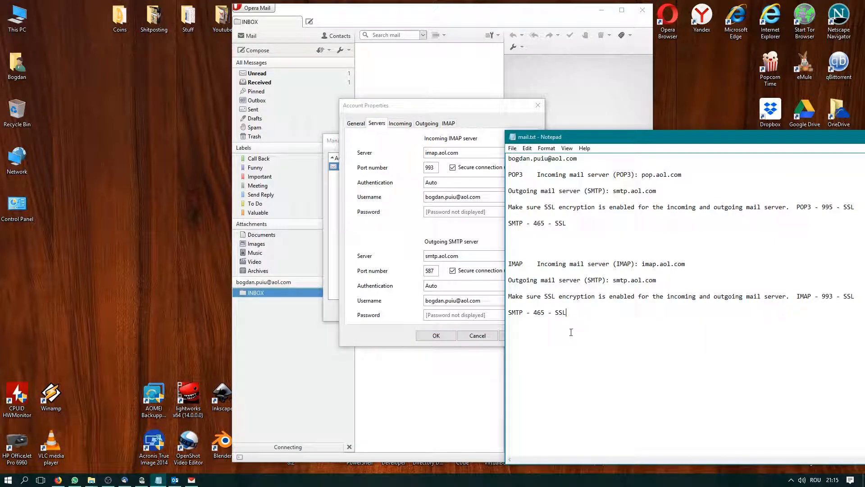
left_click(415, 274)
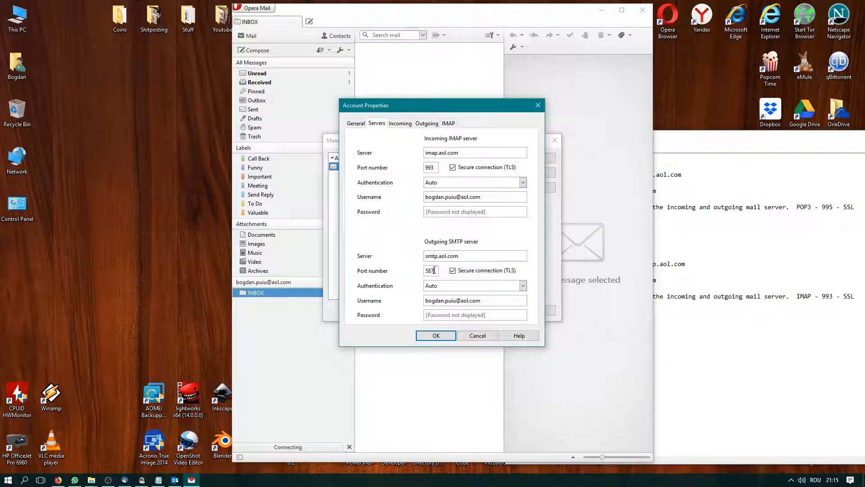
type("465")
left_click(733, 216)
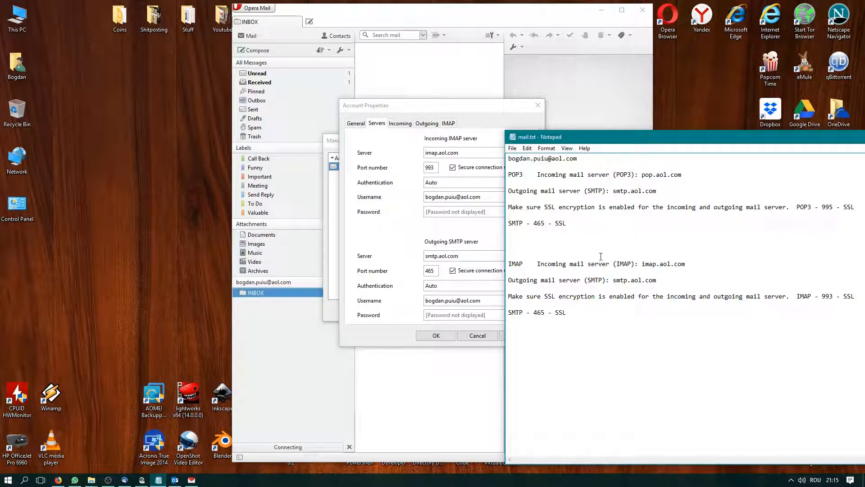
left_click(487, 249)
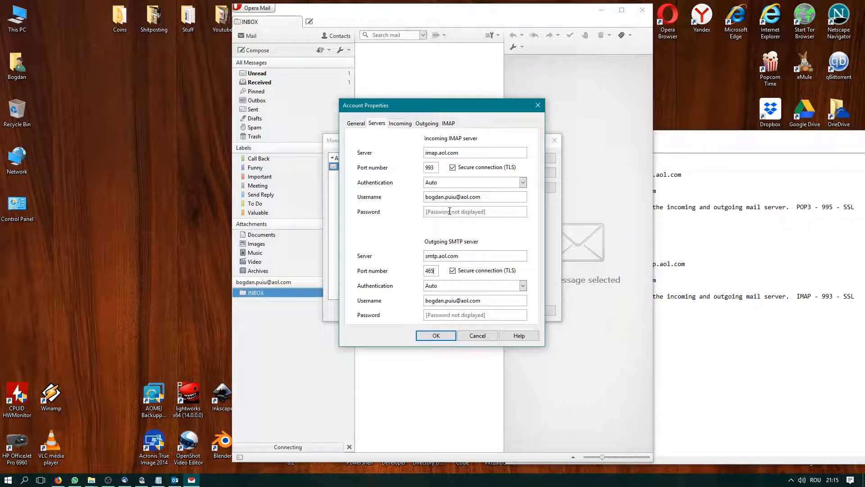
Save the server settings, close the account manager, and sync the AOL INBOX
left_click(438, 336)
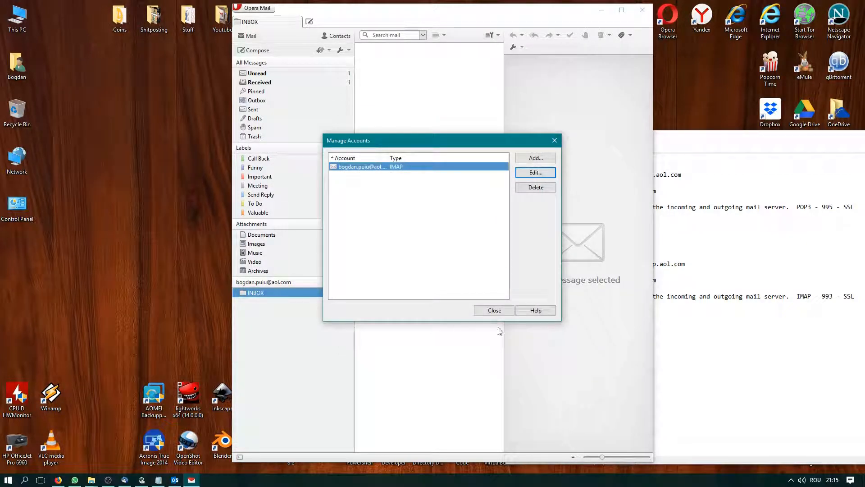
left_click(495, 312)
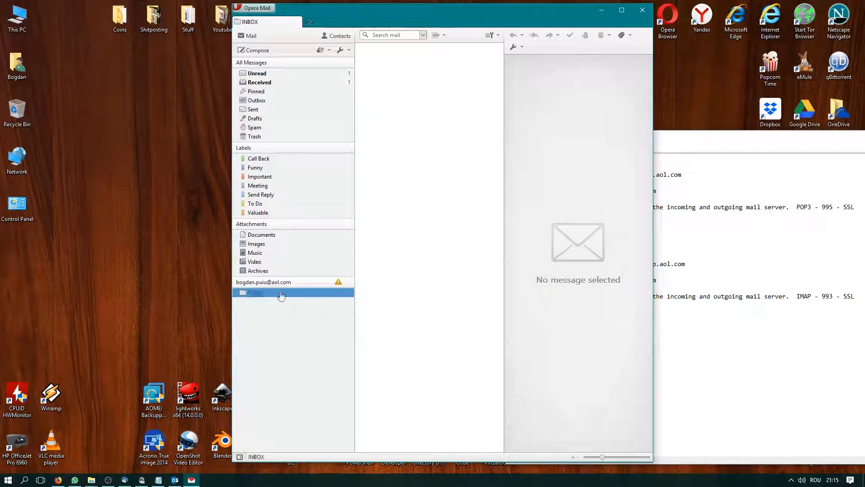
left_click(256, 294)
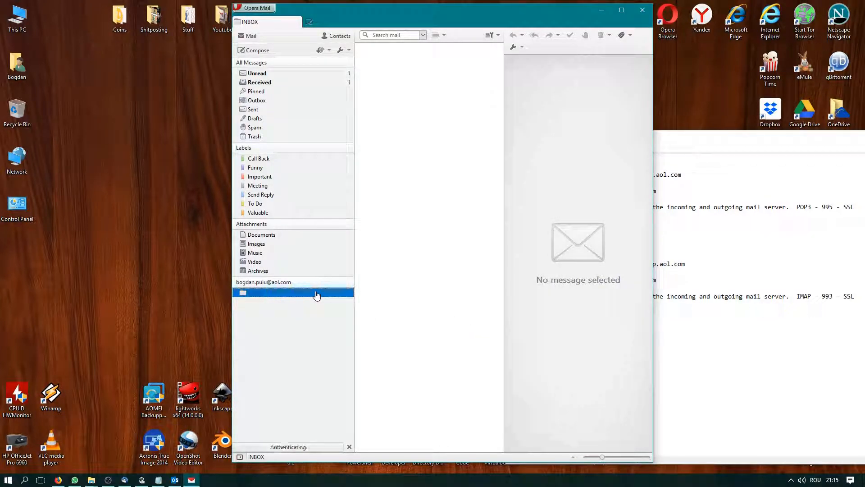
Minimise the Opera Mail window and bring the mail.txt notes to the centre
left_click_drag(435, 18, 342, 15)
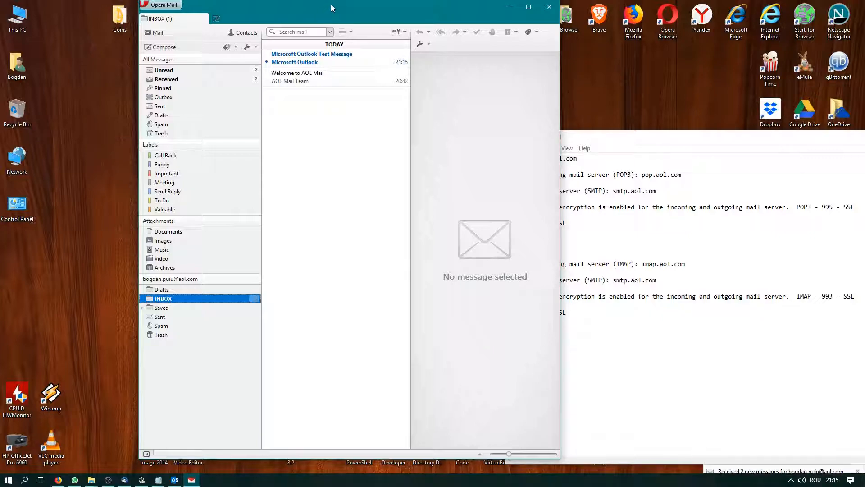
left_click_drag(330, 5, 302, 13)
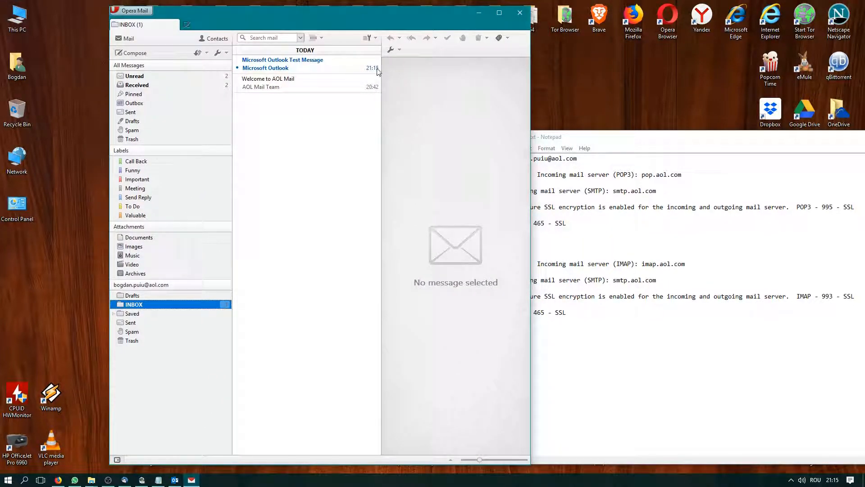
left_click(480, 14)
left_click_drag(621, 133, 266, 77)
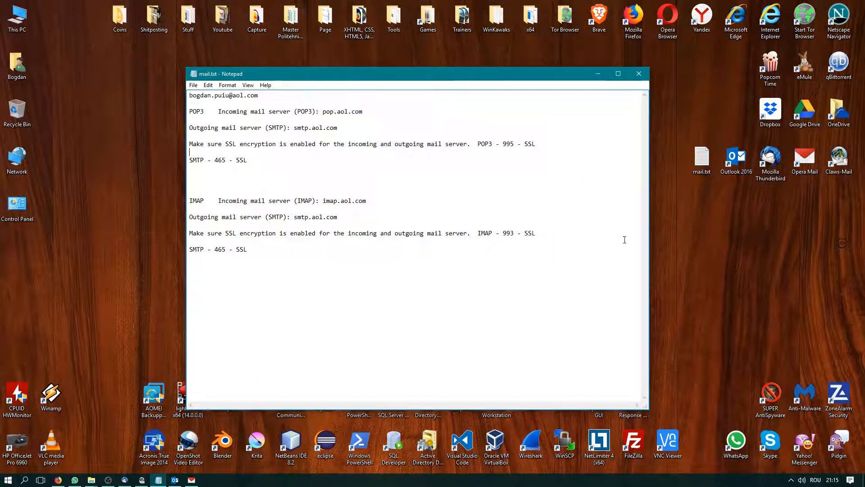
Launch Claws Mail and move its new account preferences dialog aside
double_click(839, 160)
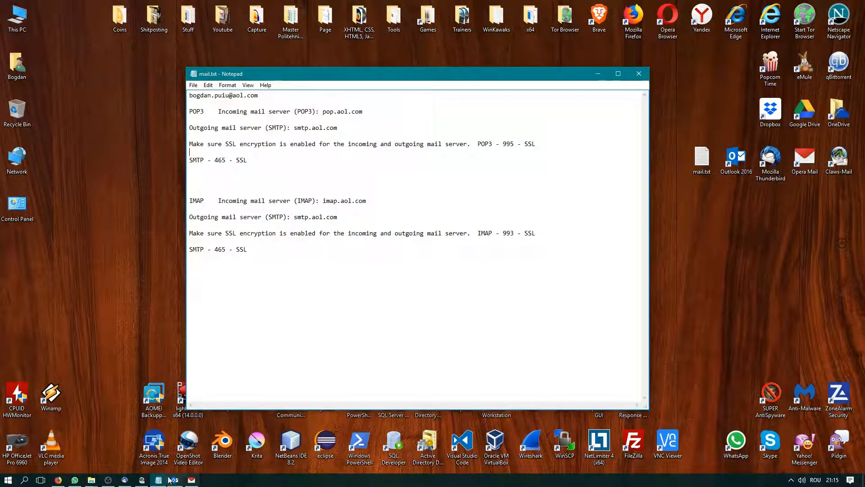
mouse_move(518, 119)
left_mouse_down()
mouse_move(613, 96)
mouse_move(589, 135)
mouse_move(563, 148)
mouse_move(532, 148)
mouse_move(529, 137)
mouse_move(585, 142)
mouse_move(541, 135)
mouse_move(549, 130)
mouse_move(587, 178)
mouse_move(561, 126)
left_mouse_up()
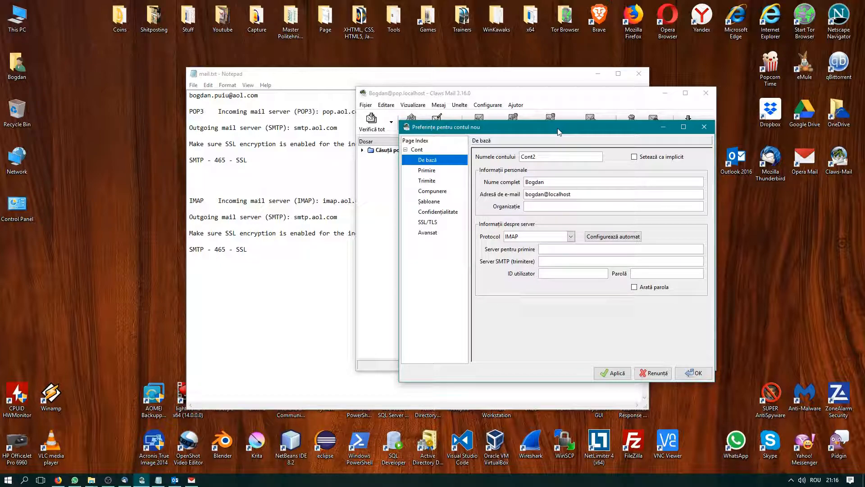
Replace the placeholder e-mail address with the AOL address copied from the notes
left_click_drag(558, 131, 590, 130)
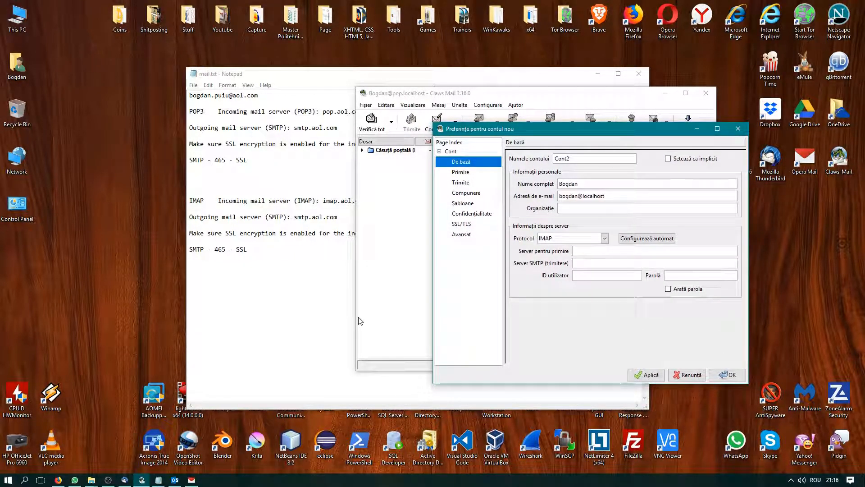
left_click(390, 285)
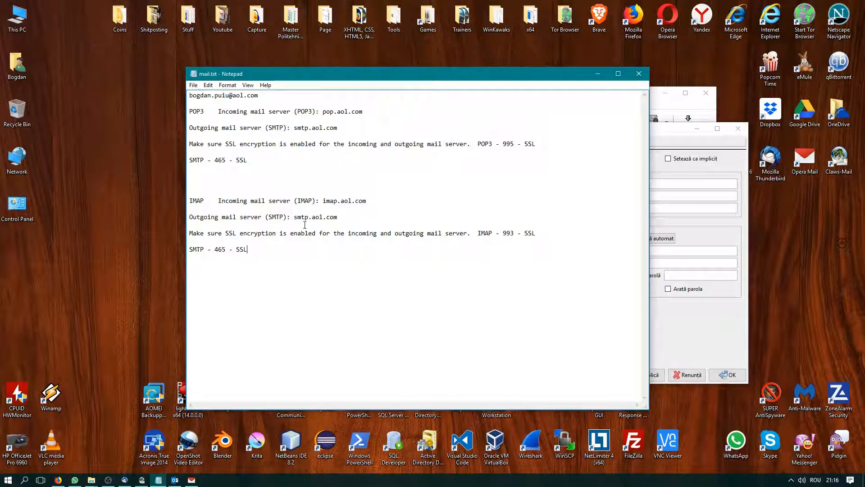
left_click_drag(274, 97, 189, 96)
key("ctrl+c")
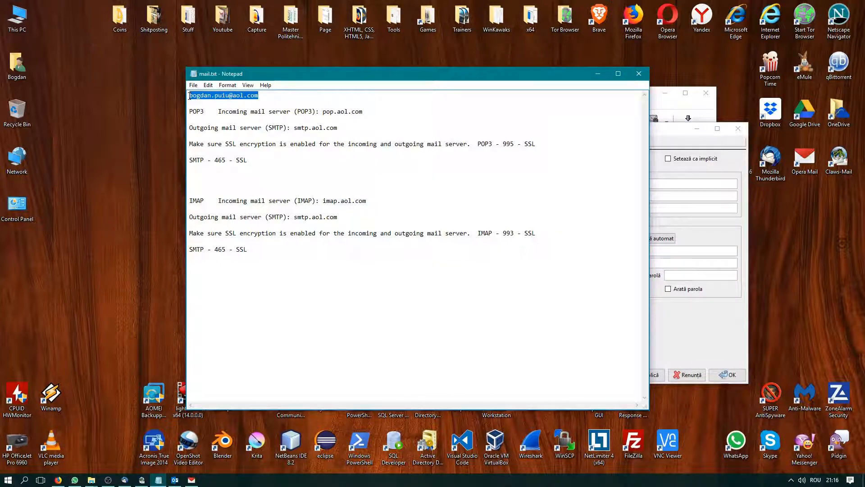
key("alt+Tab")
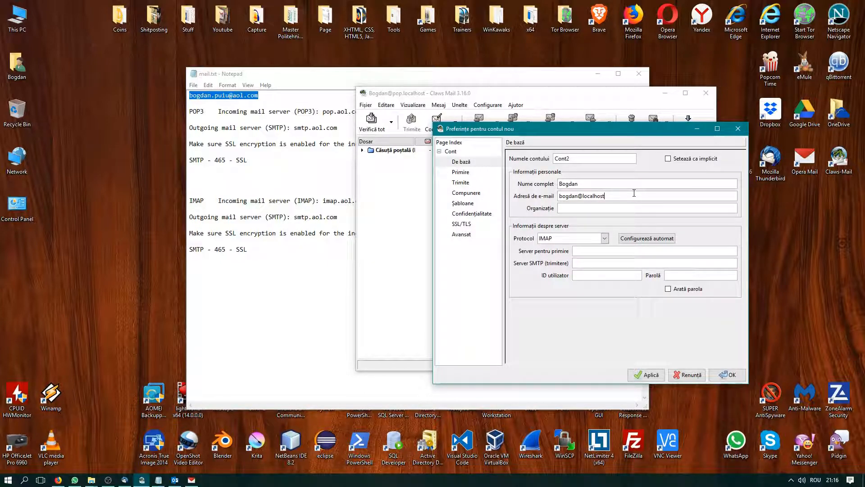
left_click_drag(634, 193, 549, 200)
key("ctrl+v")
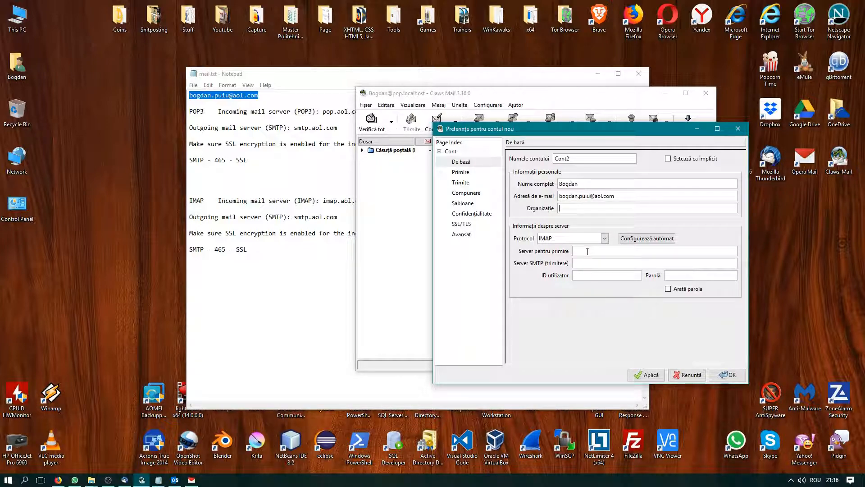
Paste imap.aol.com as the incoming server and smtp.aol.com as the SMTP server
left_click(324, 258)
left_click_drag(367, 200, 322, 200)
key("ctrl+c")
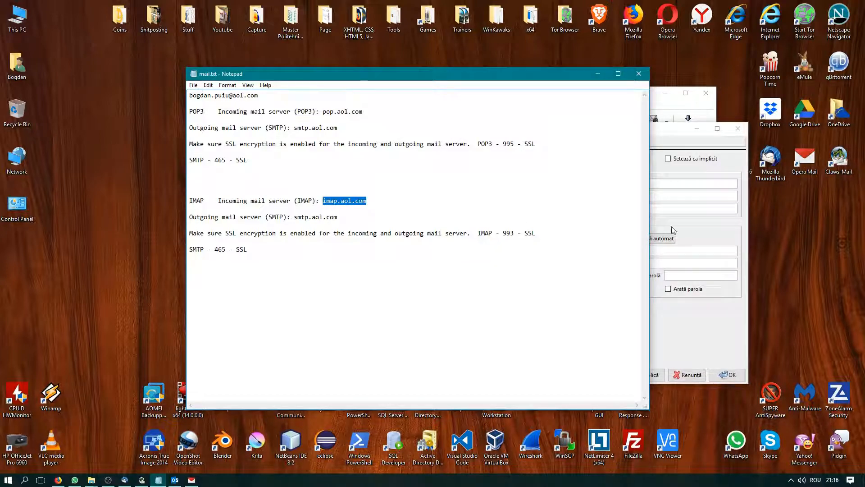
left_click(674, 242)
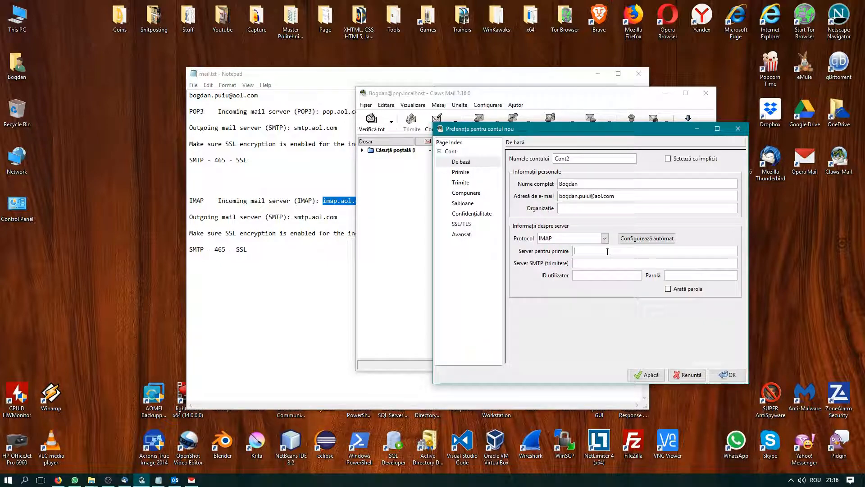
key("ctrl+v")
left_click(313, 286)
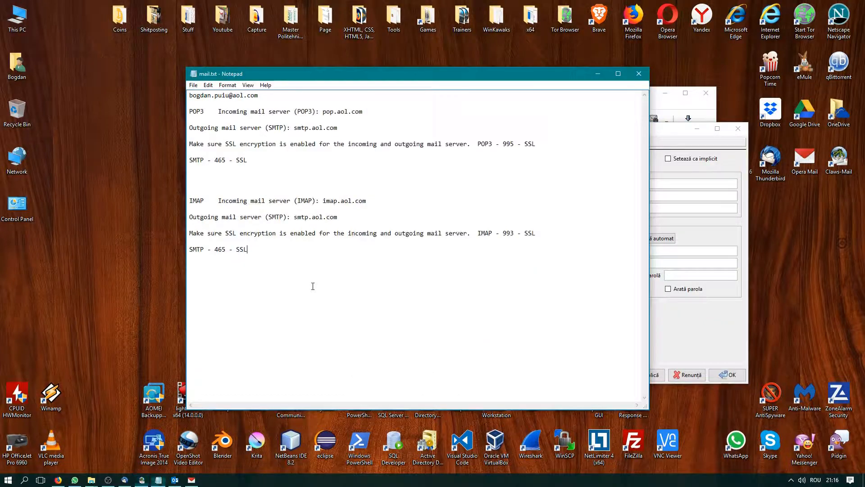
left_click_drag(338, 217, 298, 218)
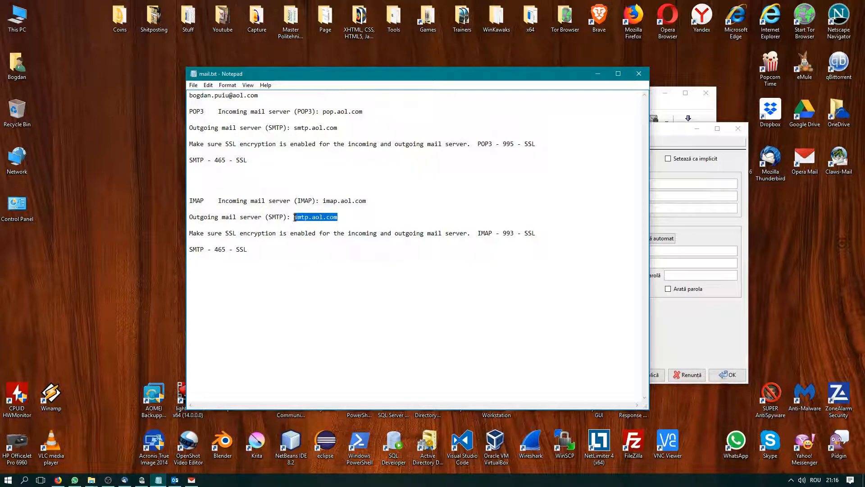
key("alt+Tab")
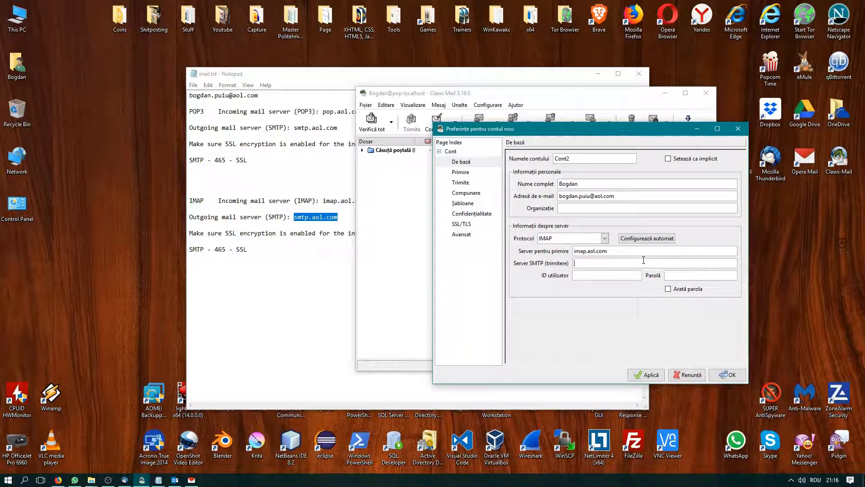
type("smtp.aol.com")
Set the user ID to the AOL address and type the account password
left_click(593, 276)
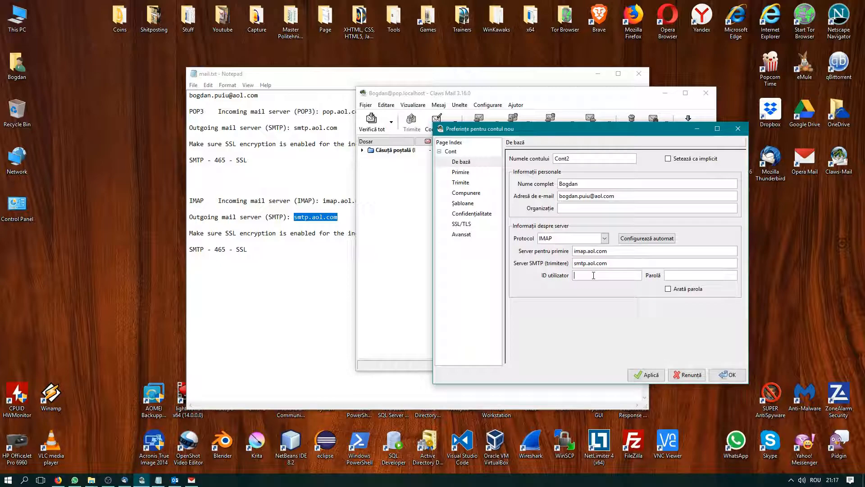
left_click_drag(615, 192, 531, 196)
key("ctrl+c")
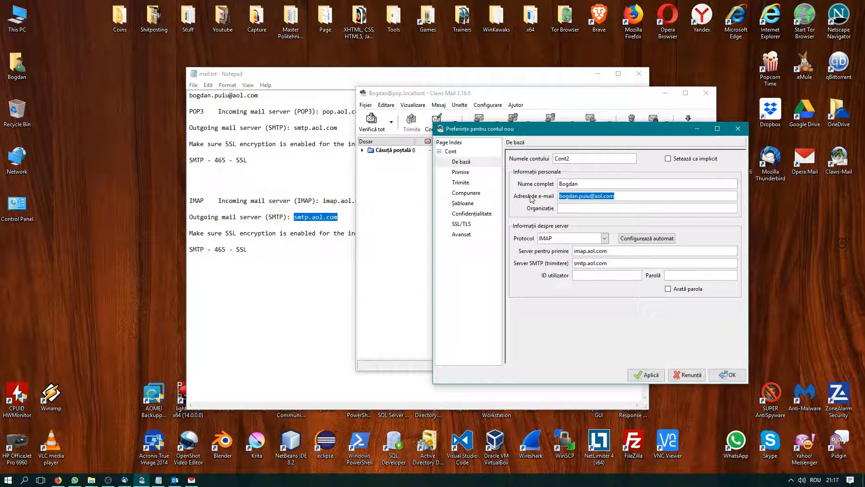
left_click(607, 277)
key("ctrl+v")
type("••••")
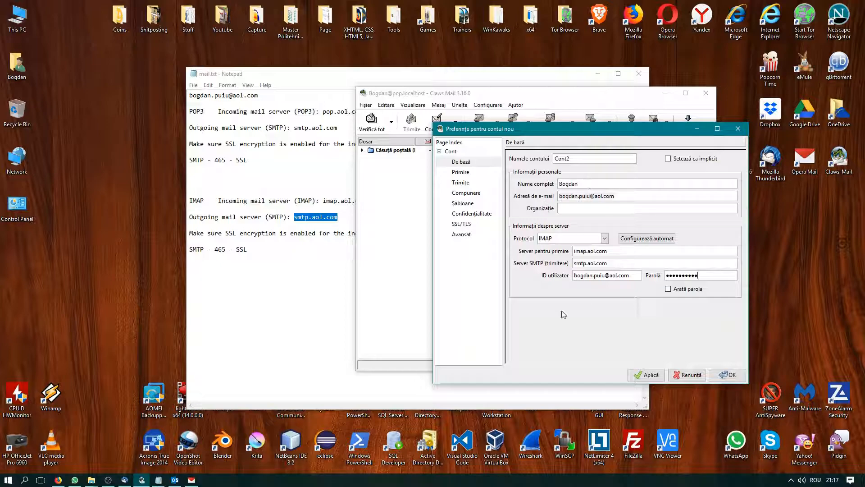
Apply and save the Cont2 account, allow Claws Mail through the firewall, and dismiss the connection error
left_click(647, 376)
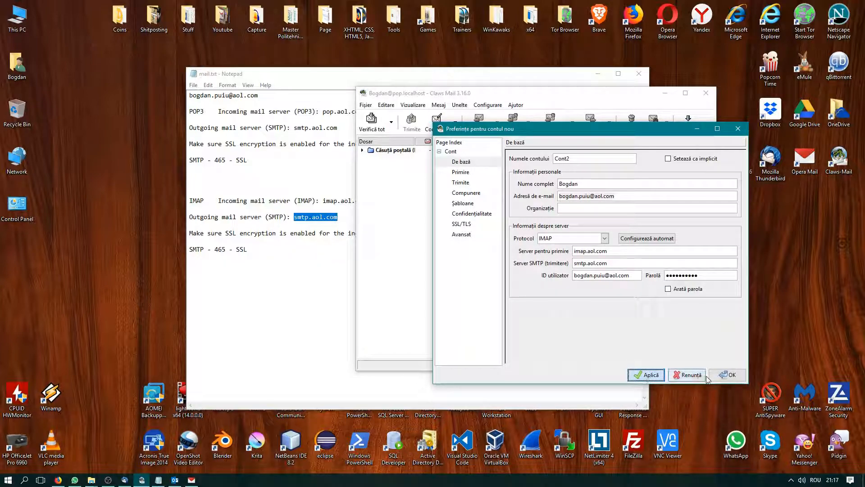
left_click(725, 374)
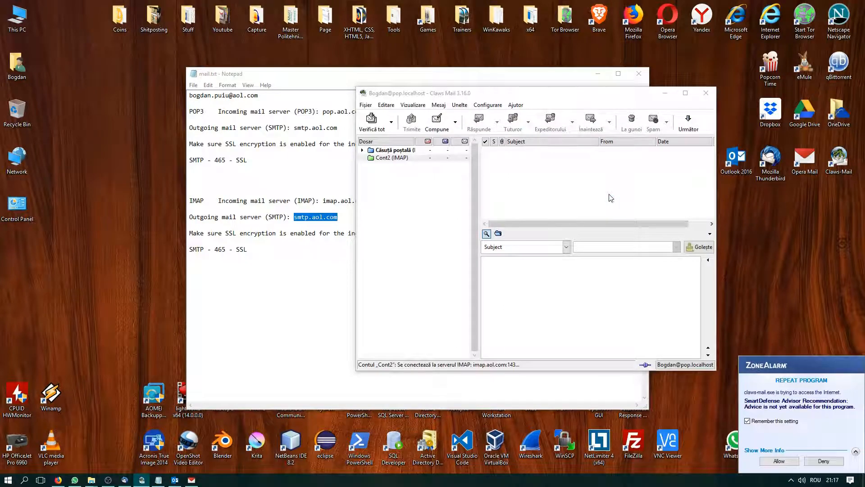
left_click(775, 461)
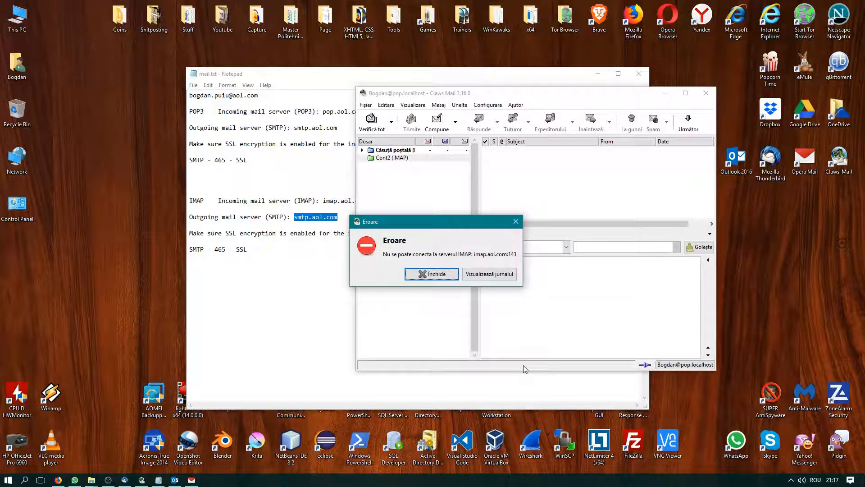
left_click(516, 223)
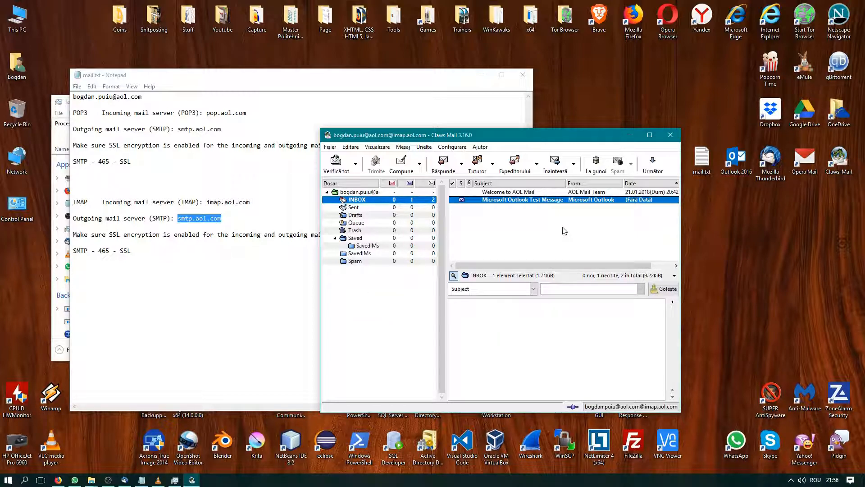
left_click(426, 147)
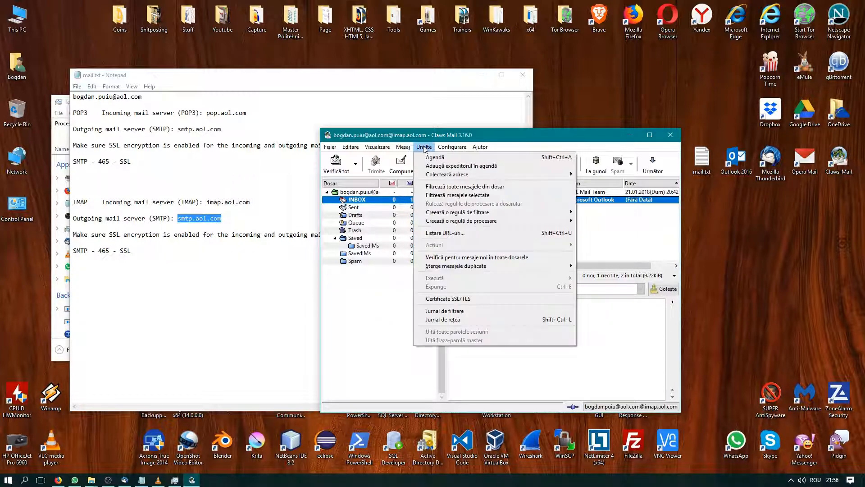
mouse_move(452, 149)
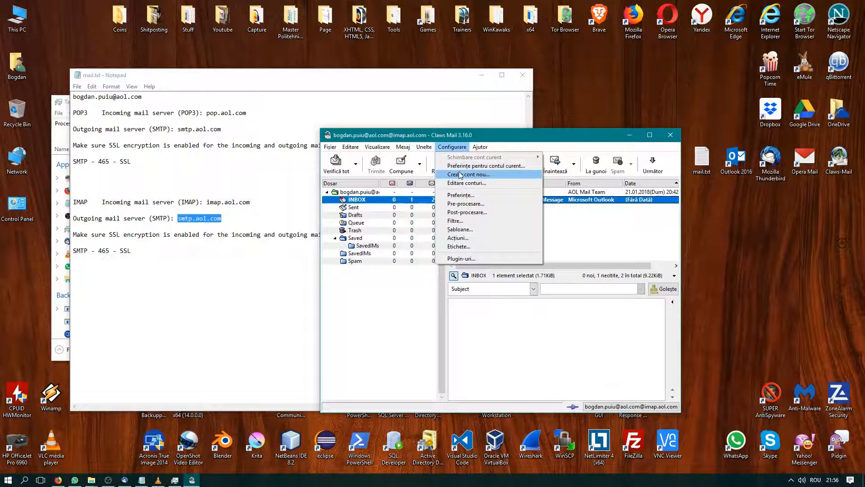
left_click(462, 167)
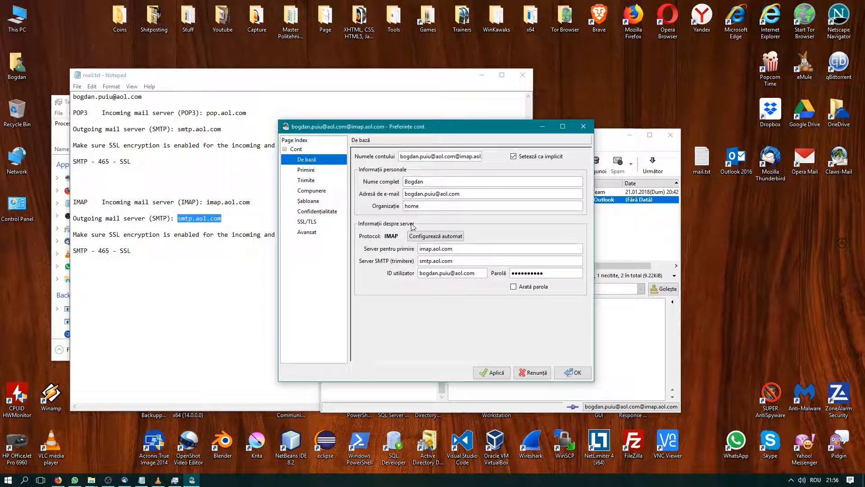
left_click(321, 233)
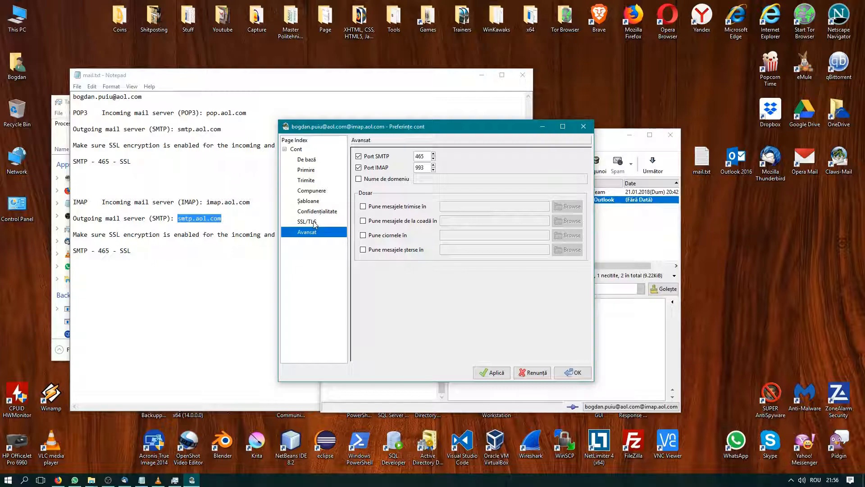
left_click(308, 222)
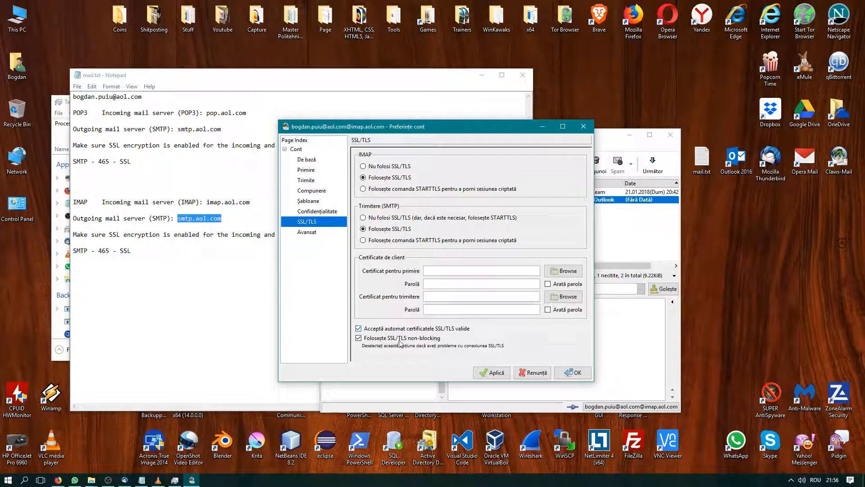
left_click(573, 372)
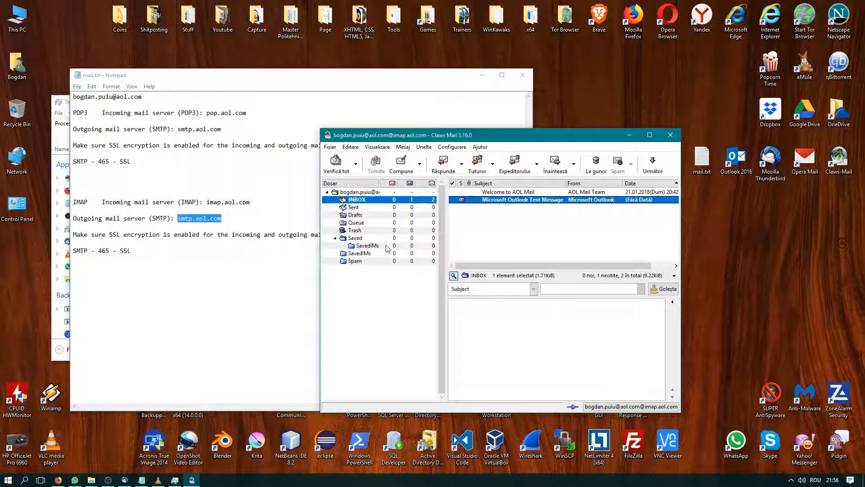
left_click_drag(499, 135, 468, 140)
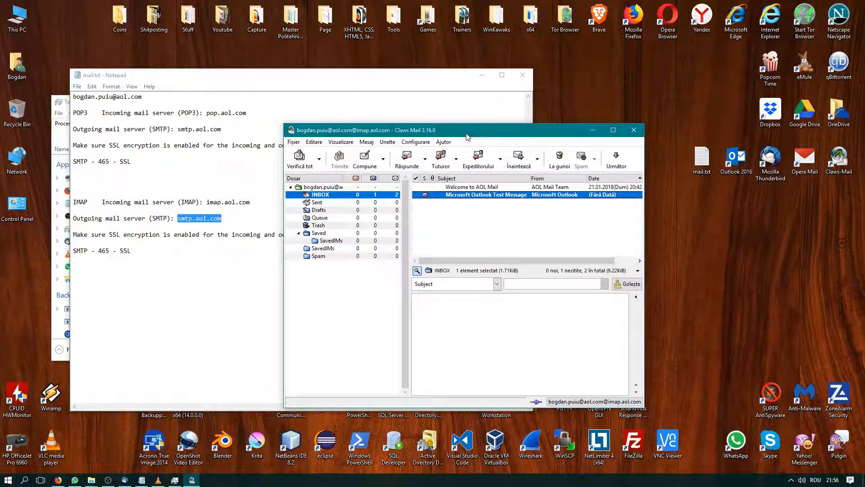
left_click_drag(443, 135, 427, 131)
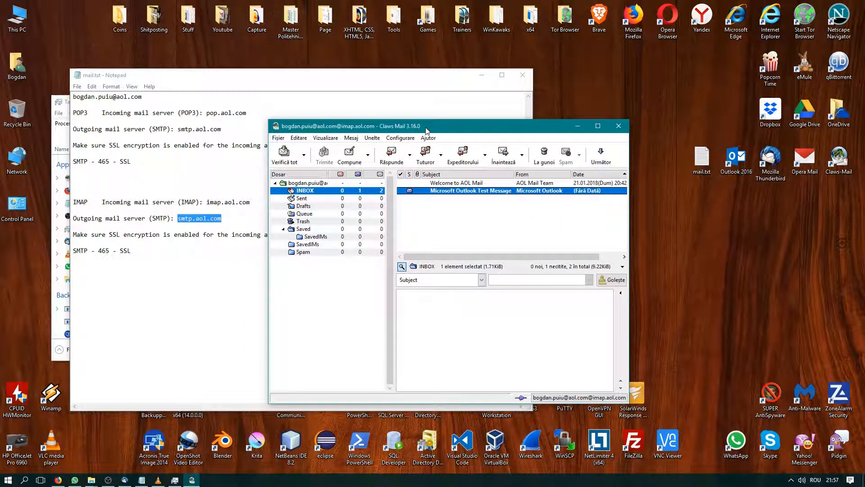
left_click_drag(427, 130, 406, 138)
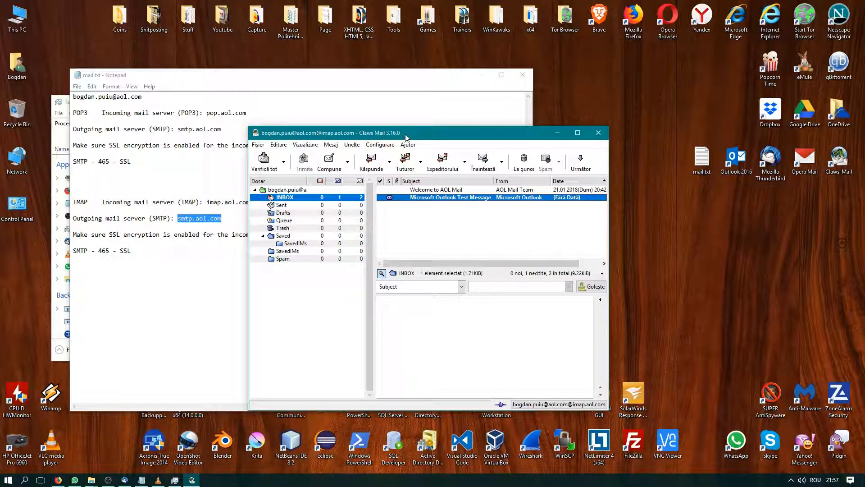
left_click_drag(864, 215, 728, 152)
left_click(758, 252)
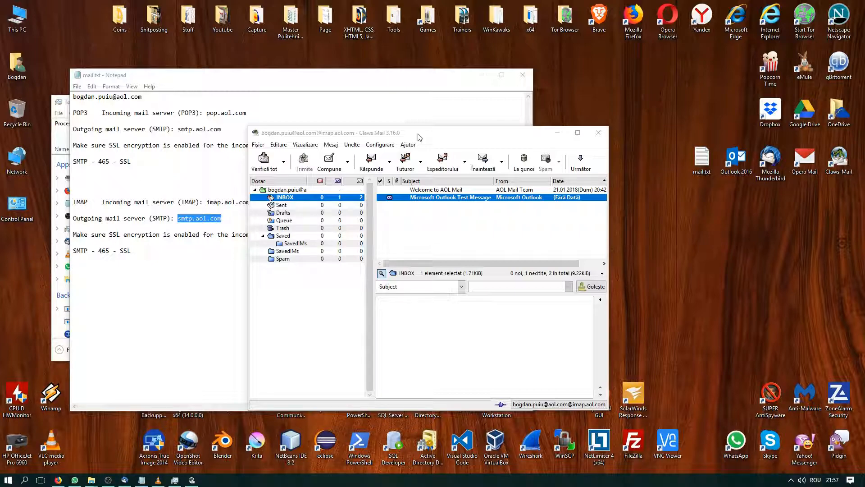
left_click_drag(418, 137, 449, 144)
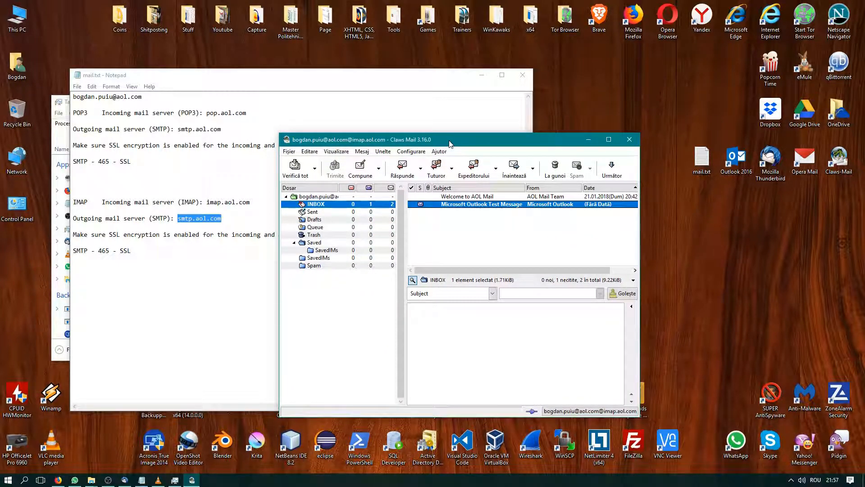